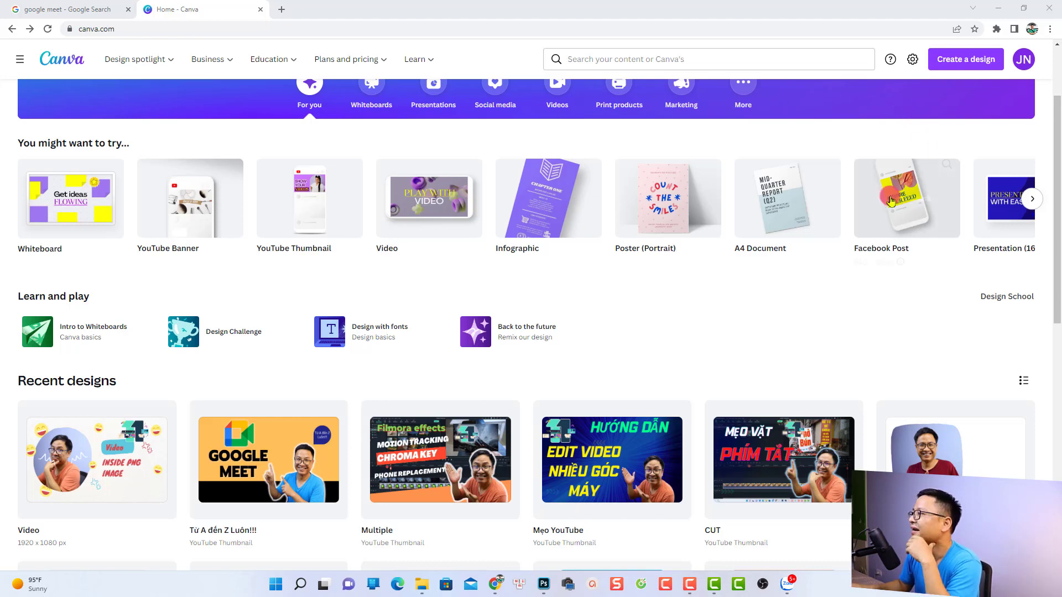
# Create a blank YouTube Thumbnail design.
pyautogui.scroll(2, 885, 205)
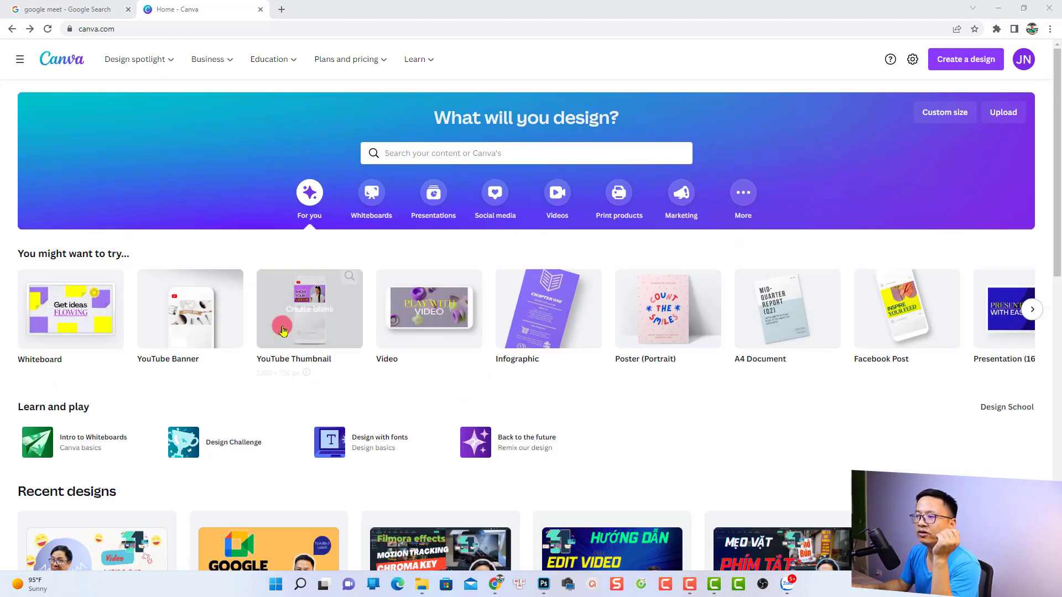
pyautogui.moveTo(177, 323)
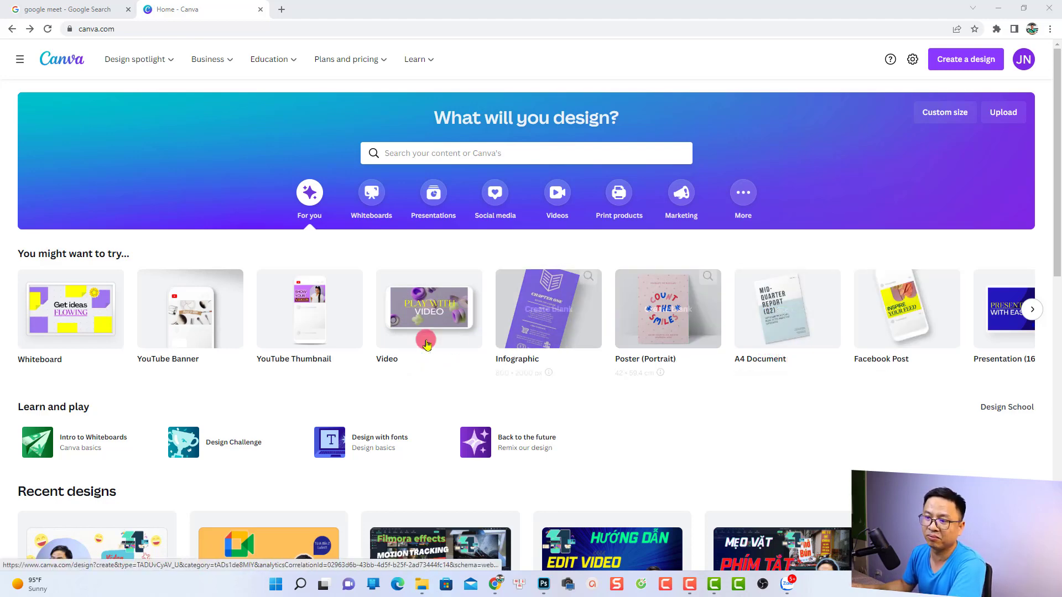
pyautogui.click(317, 314)
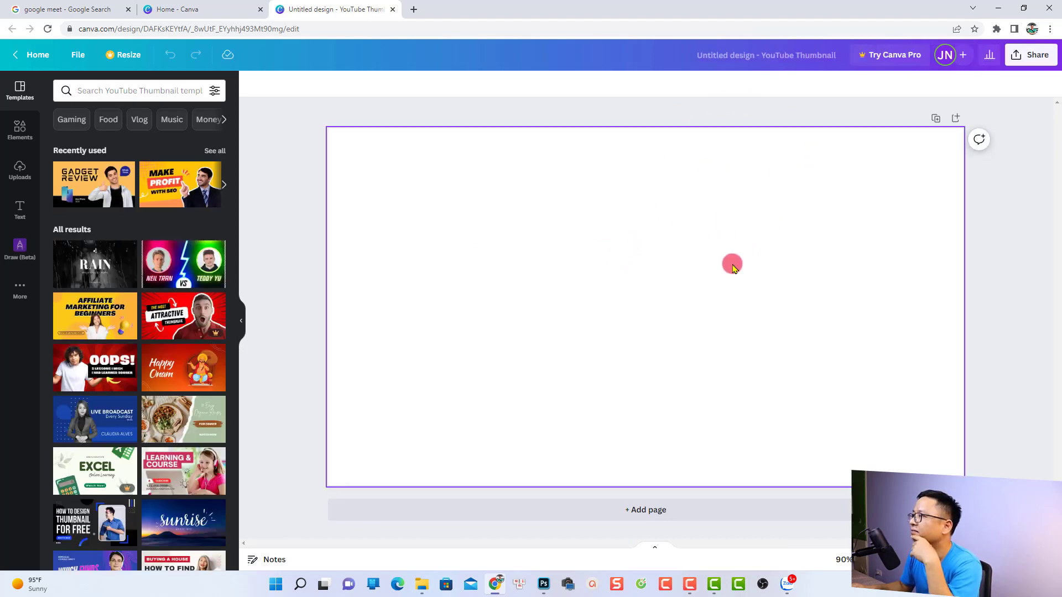
# Search the thumbnail templates for "food" and apply the yellow "Cooking Tutorial" template.
pyautogui.click(19, 97)
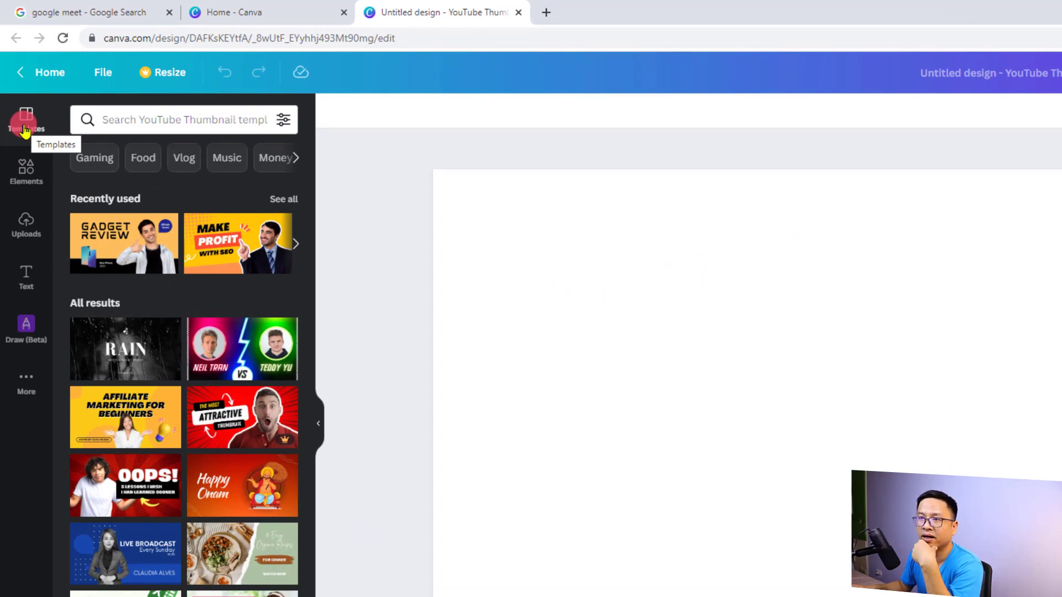
pyautogui.click(120, 118)
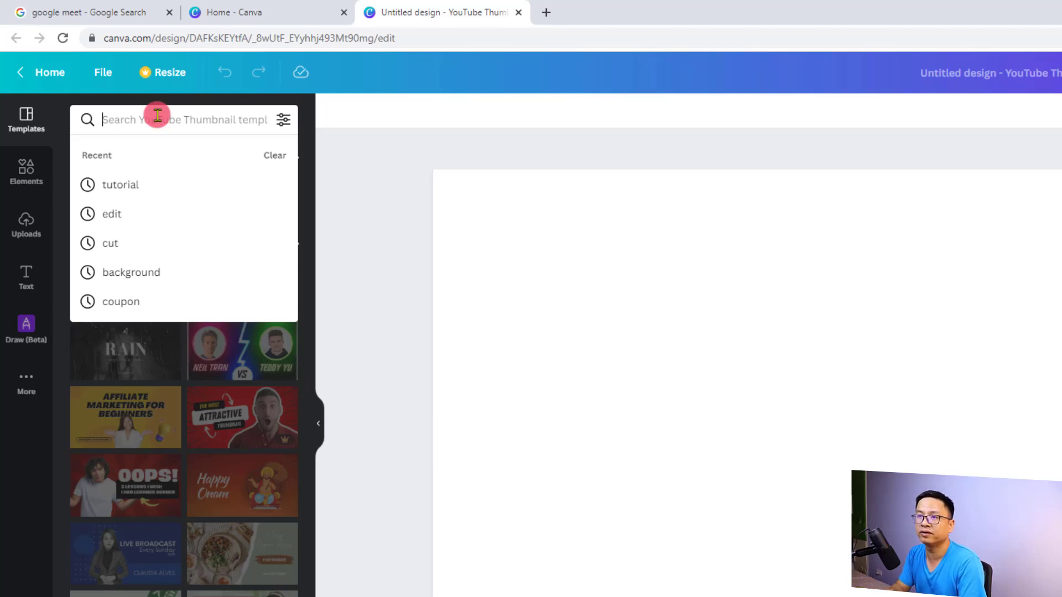
pyautogui.write('food')
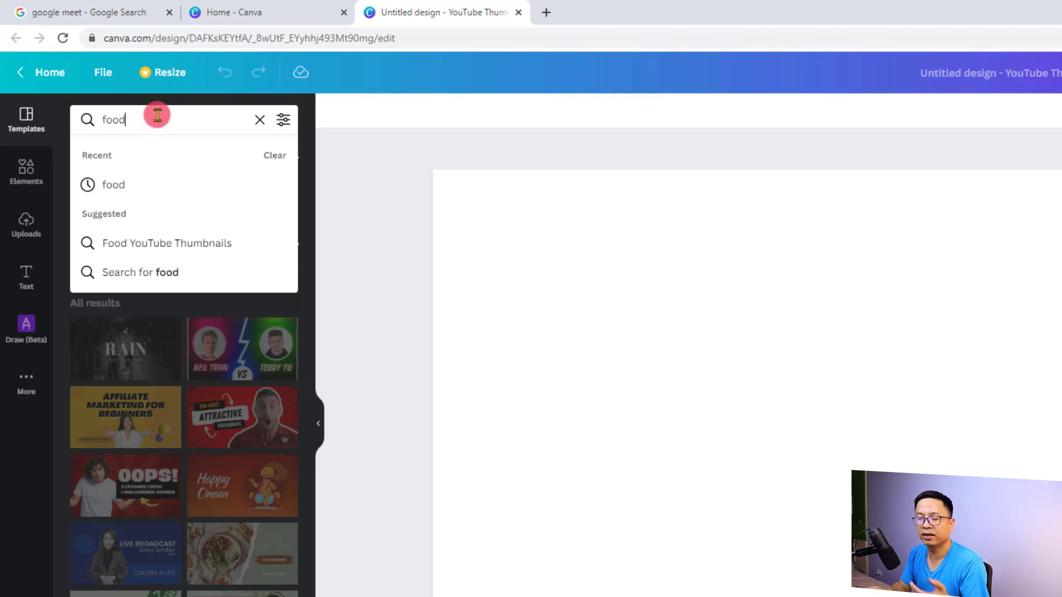
pyautogui.press('Return')
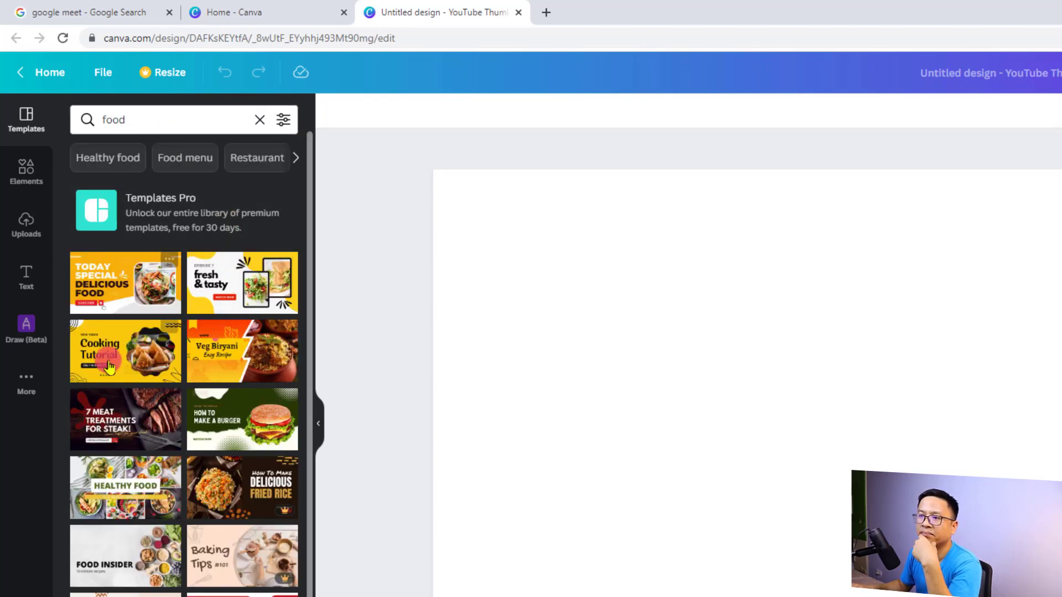
pyautogui.scroll(-3, 183, 348)
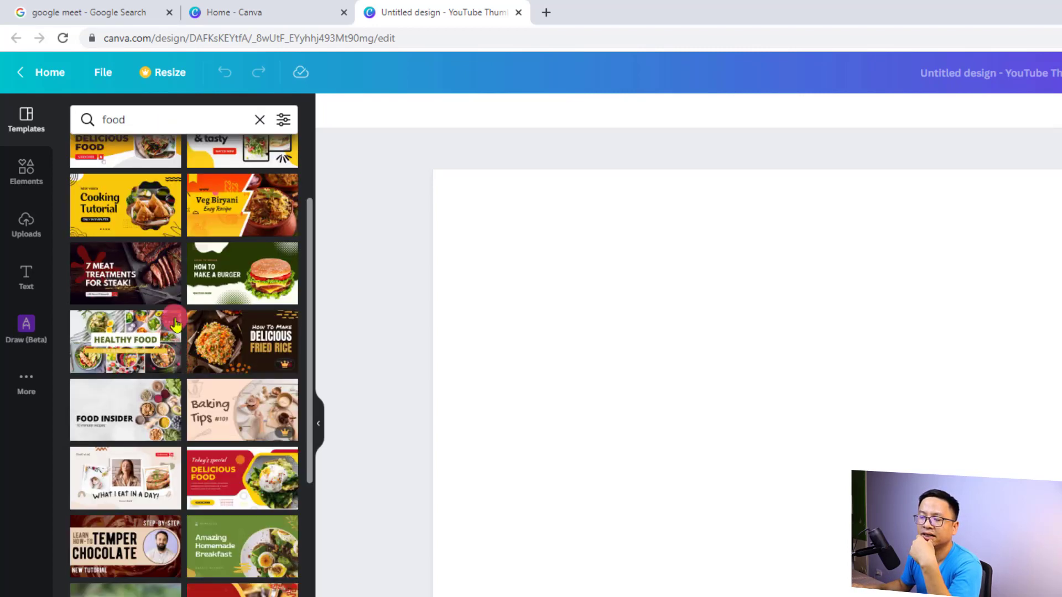
pyautogui.click(137, 228)
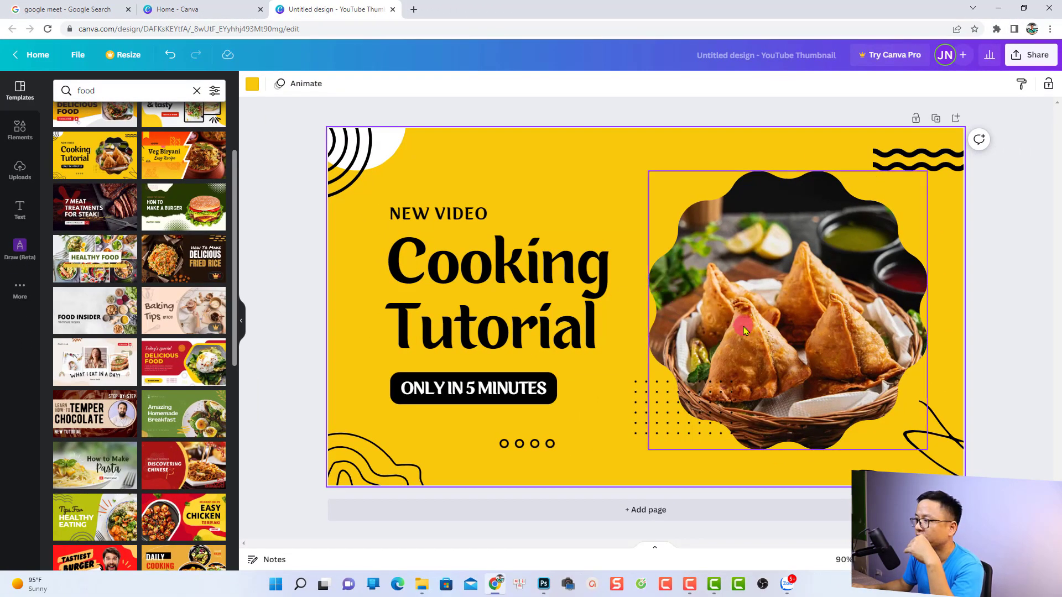
# Examine the template's separate elements by selecting the food photo, the text lines, the corner line art and the small circles.
pyautogui.click(797, 368)
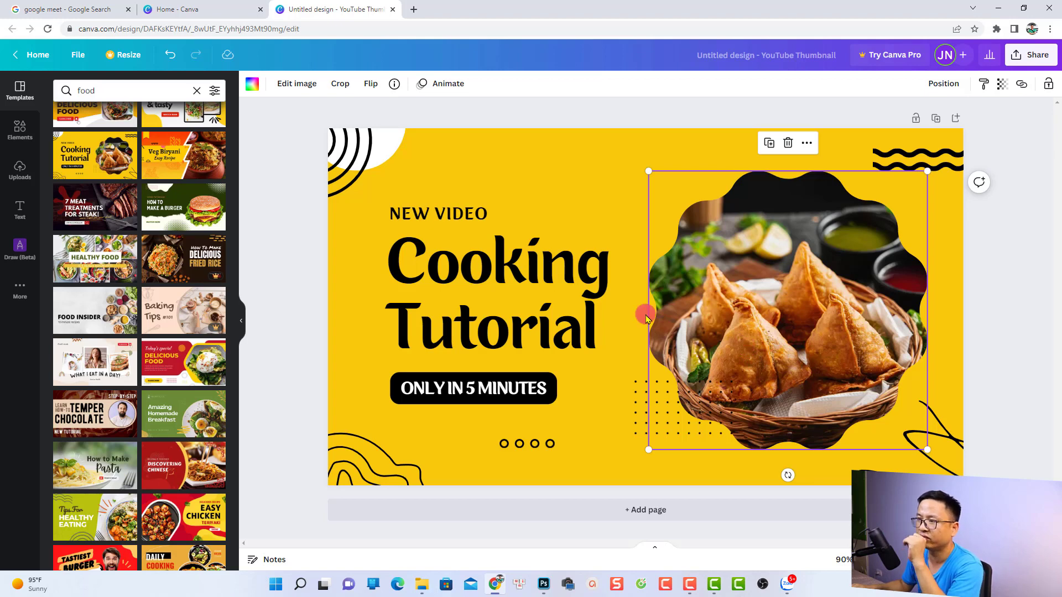
pyautogui.click(451, 218)
pyautogui.click(469, 396)
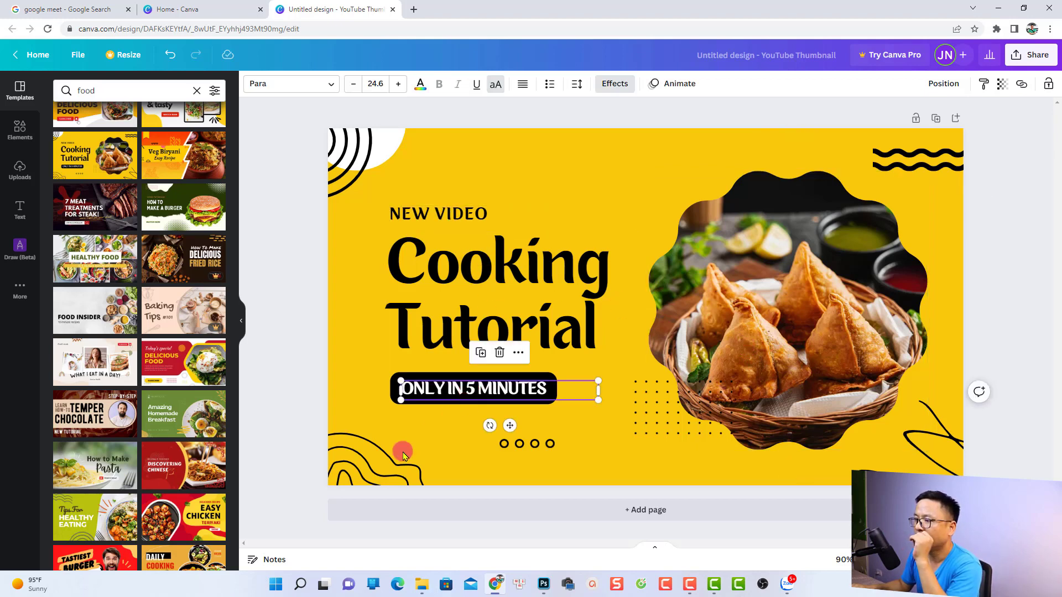
pyautogui.click(379, 465)
pyautogui.click(534, 445)
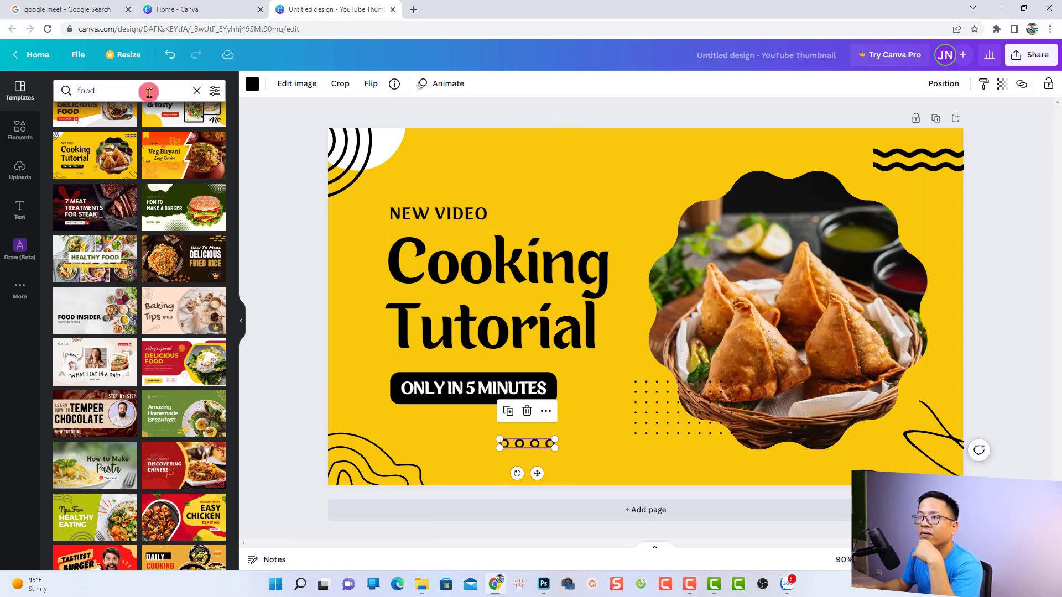
# Search the templates for "vlog" and browse the resulting thumbnail designs.
pyautogui.click(57, 84)
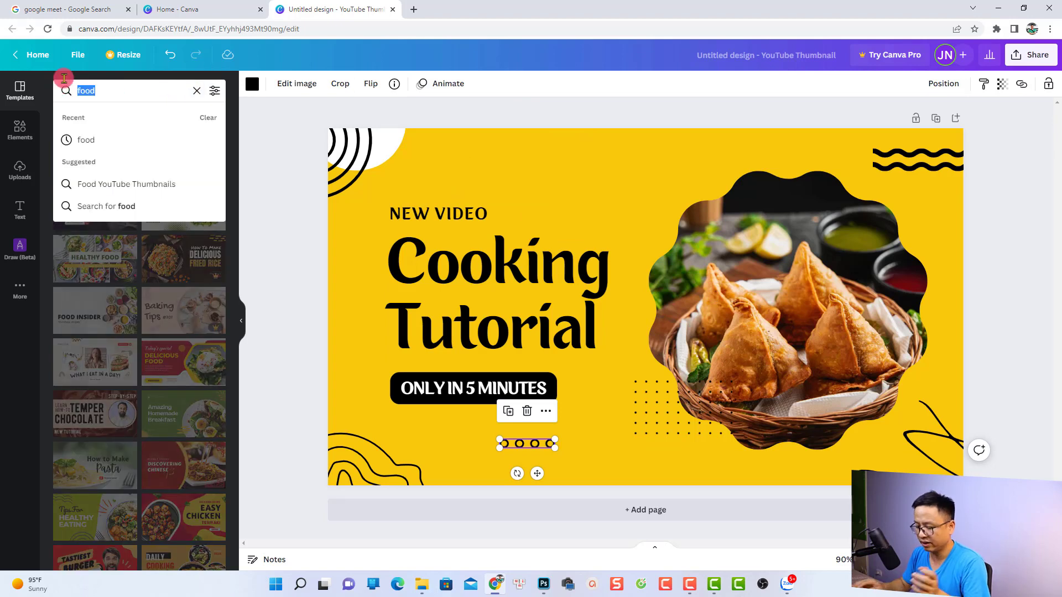
pyautogui.write('vlog')
pyautogui.press('Return')
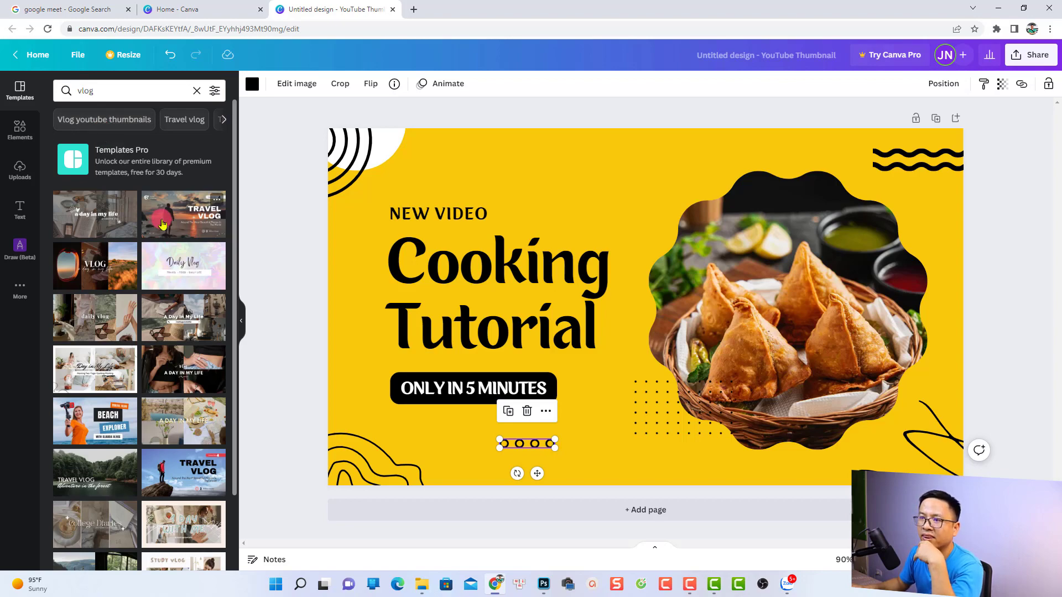
pyautogui.scroll(-6, 174, 442)
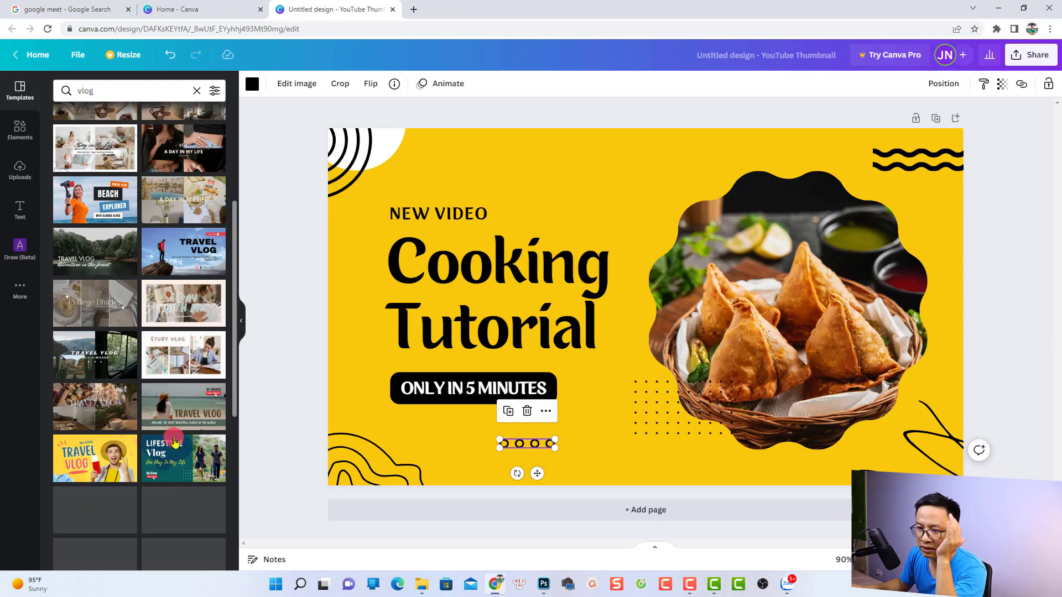
pyautogui.scroll(-1, 171, 448)
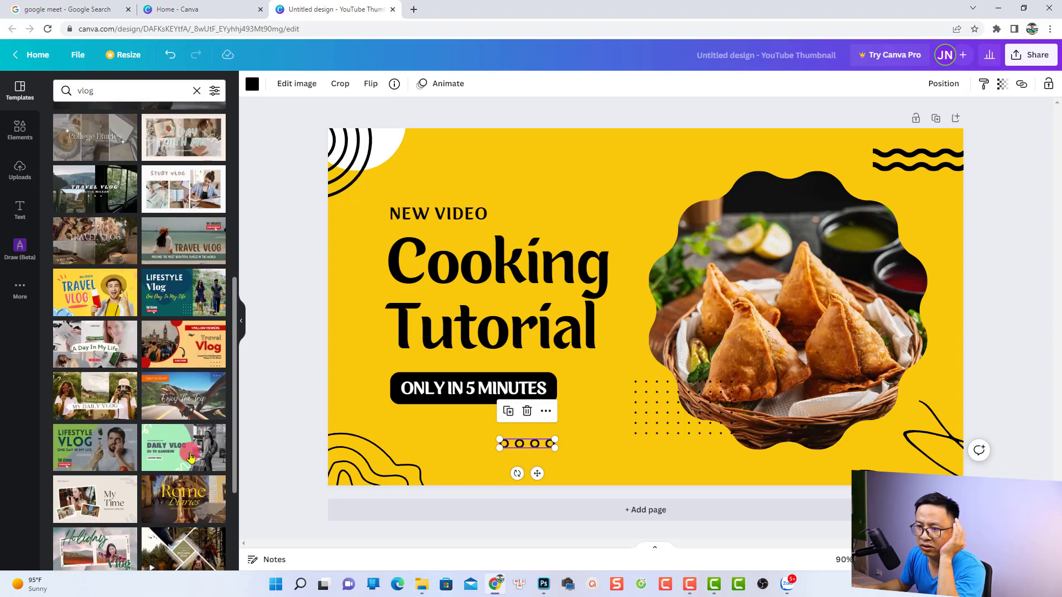
pyautogui.scroll(-4, 170, 459)
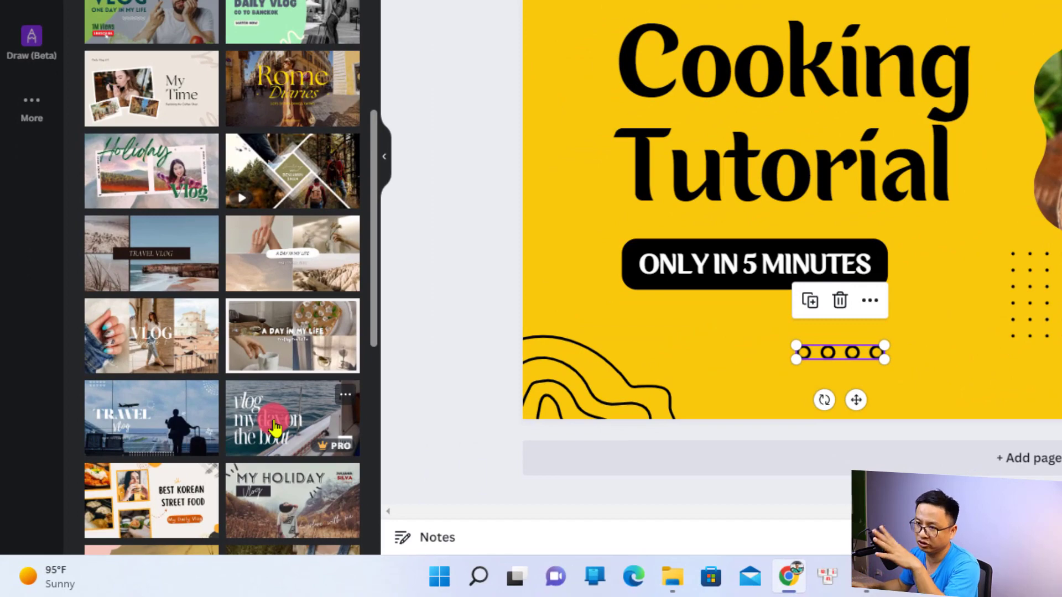
# Search the templates for "software" and browse the matching thumbnail designs.
pyautogui.scroll(3, 140, 16)
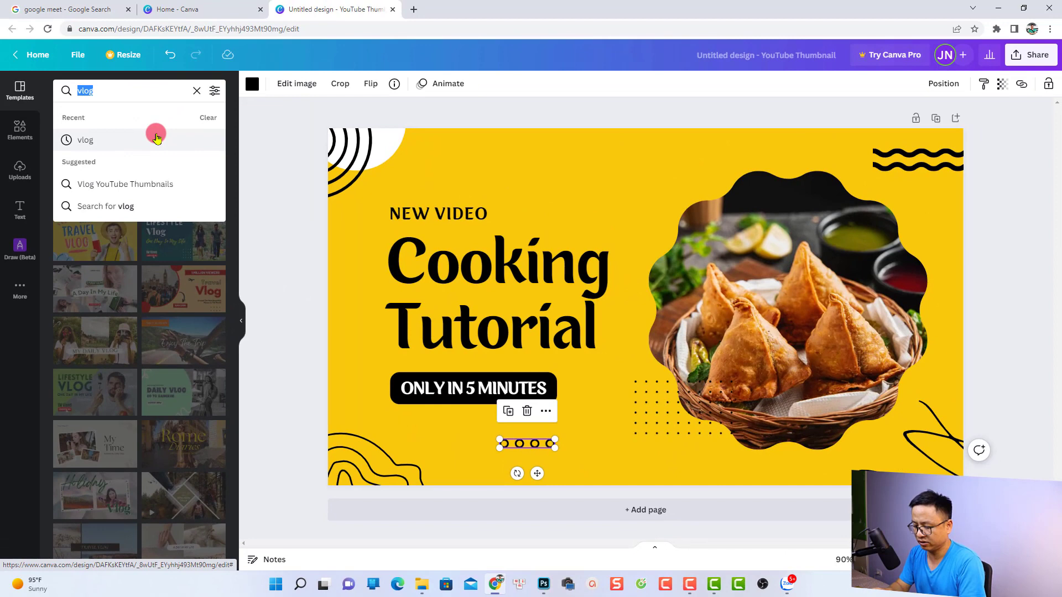
pyautogui.write('software')
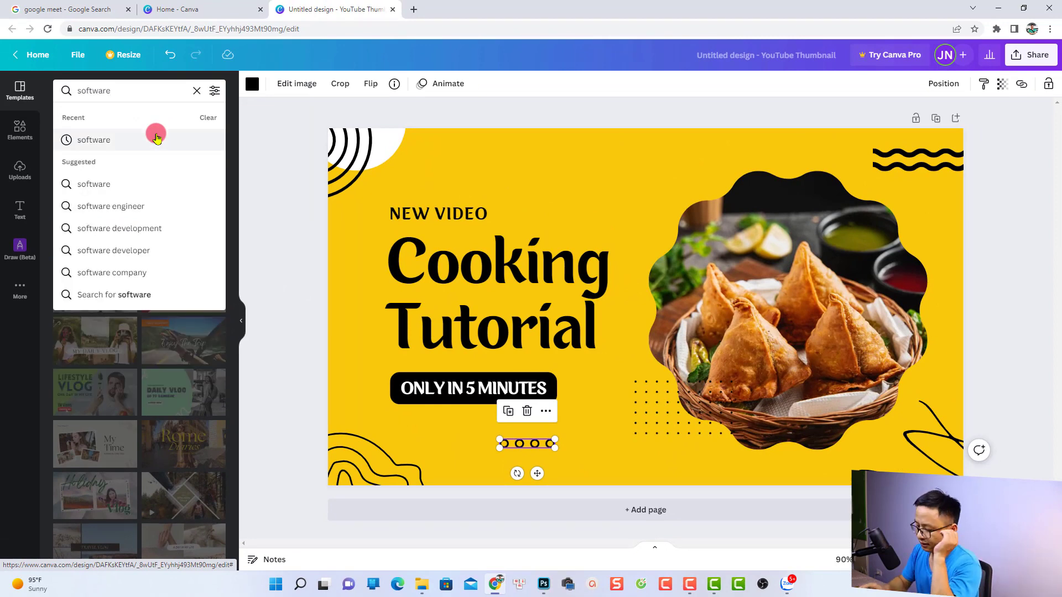
pyautogui.click(157, 138)
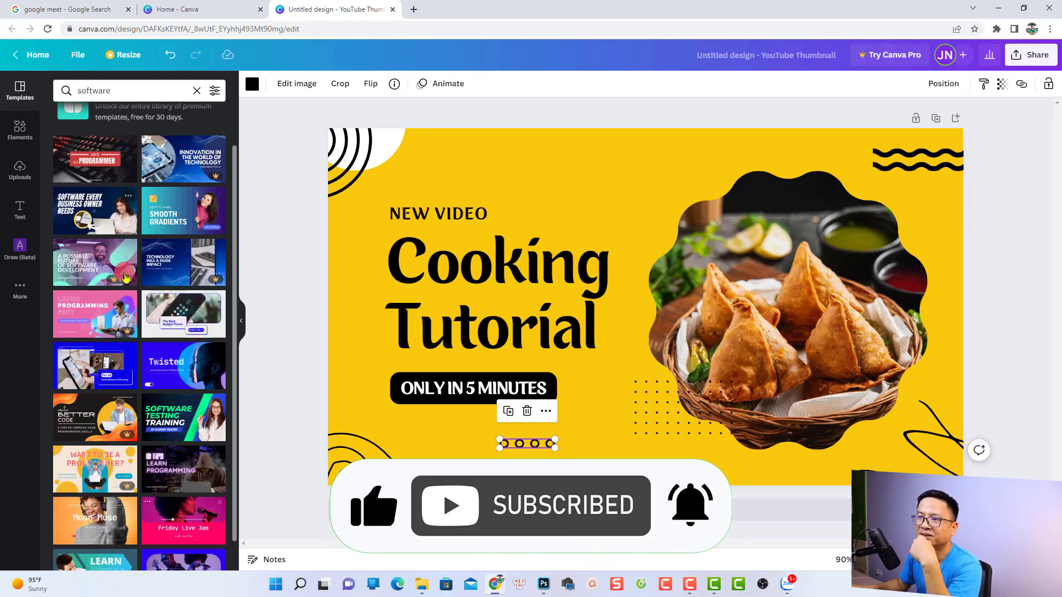
pyautogui.scroll(-1, 126, 271)
# Clear the template search and apply the recently used "Make Profit with SEO" template to the page.
pyautogui.click(197, 91)
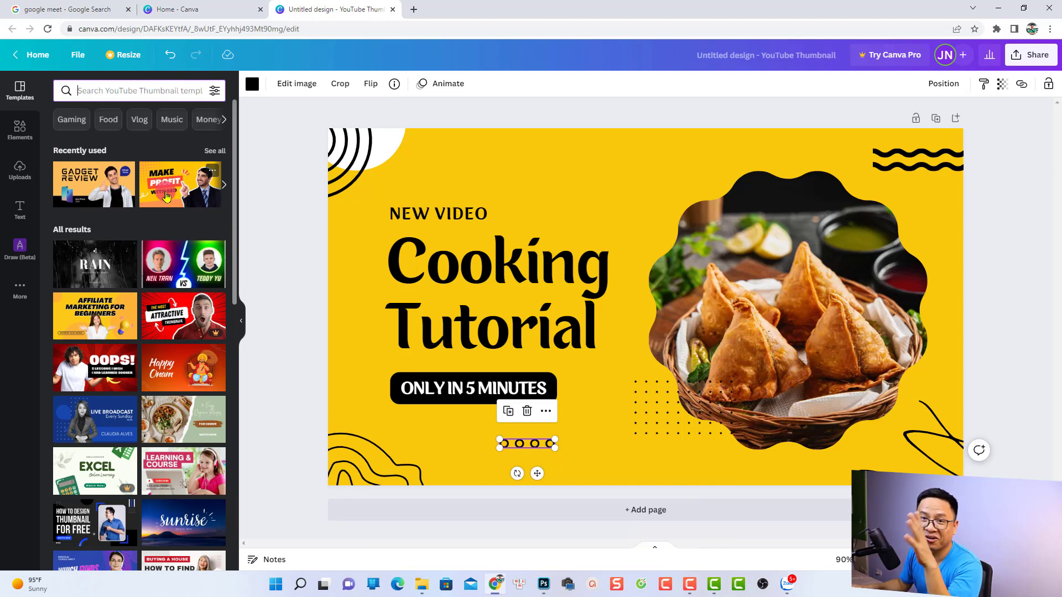
pyautogui.click(165, 196)
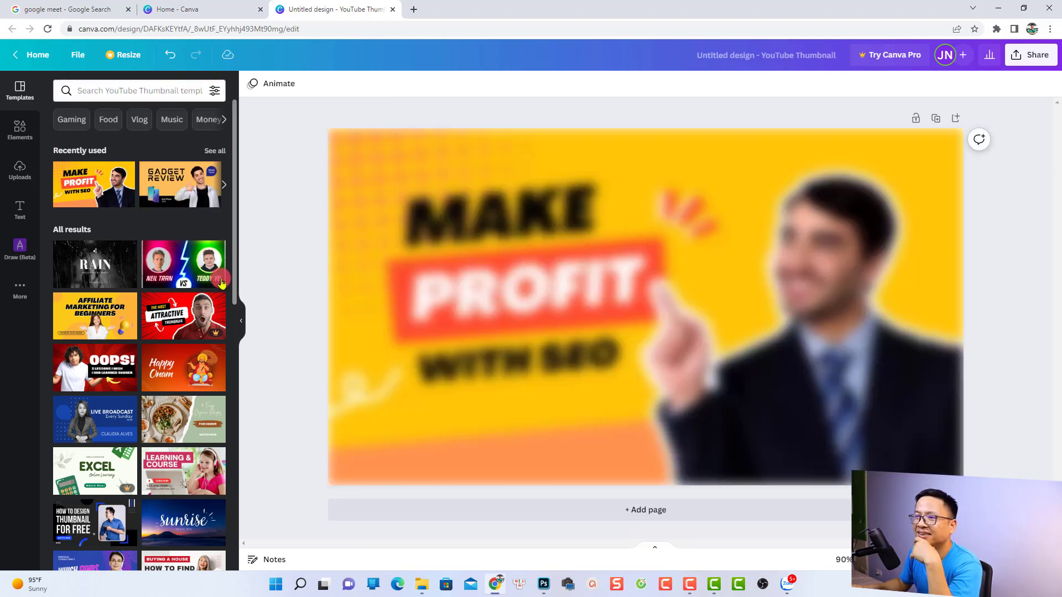
pyautogui.click(619, 330)
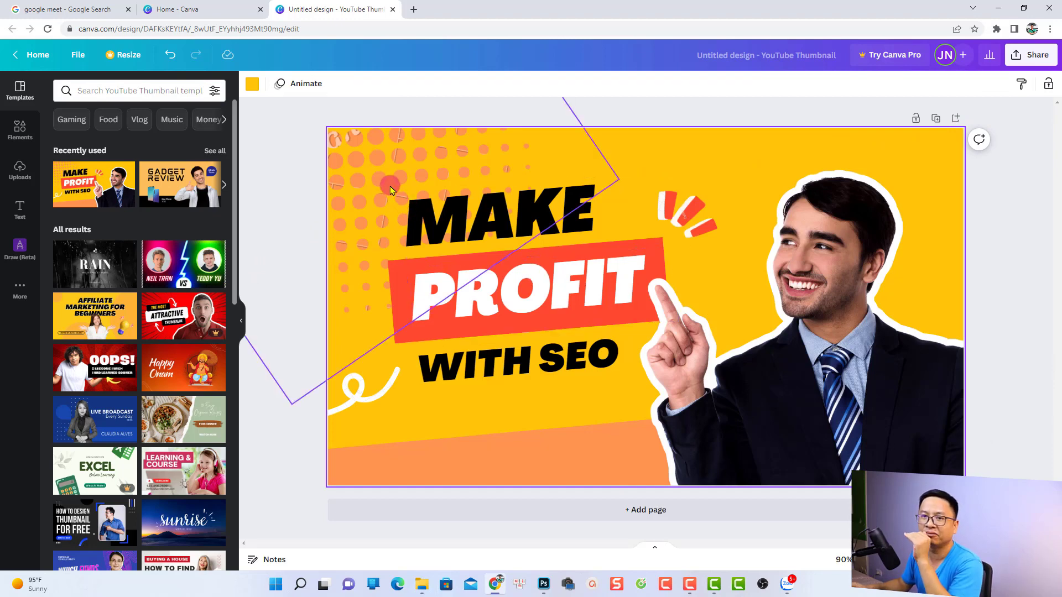
# Delete the dotted pattern, the white squiggle and the red-and-white burst accent from the thumbnail.
pyautogui.click(375, 178)
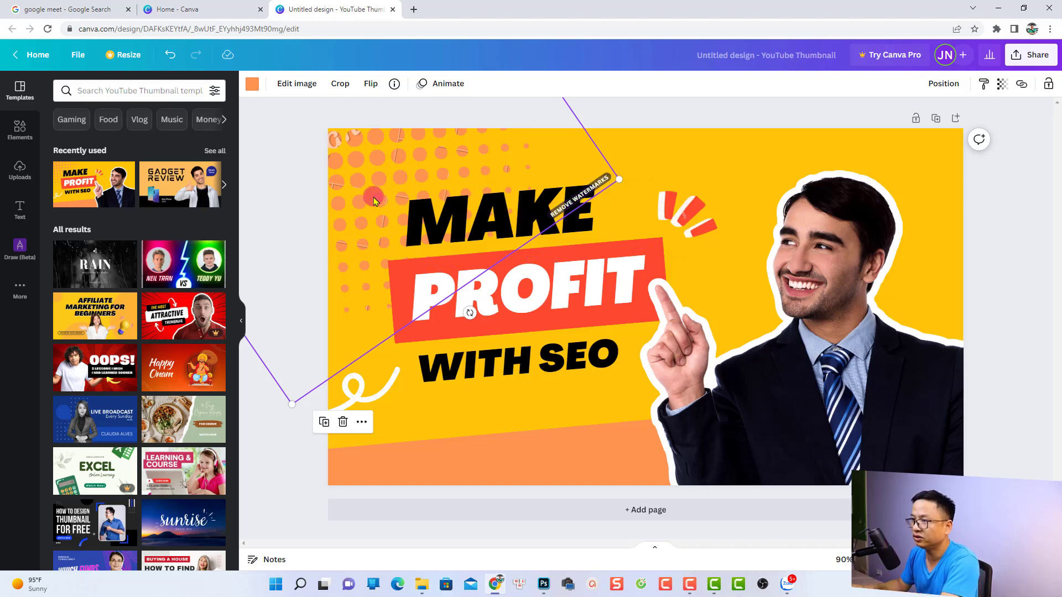
pyautogui.press('Delete')
pyautogui.click(361, 398)
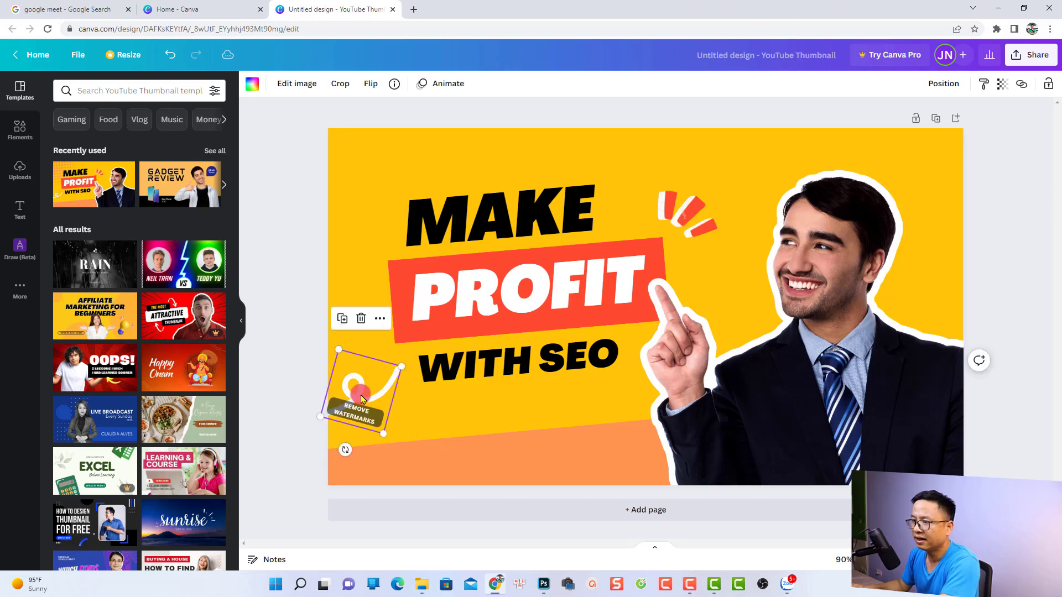
pyautogui.press('Delete')
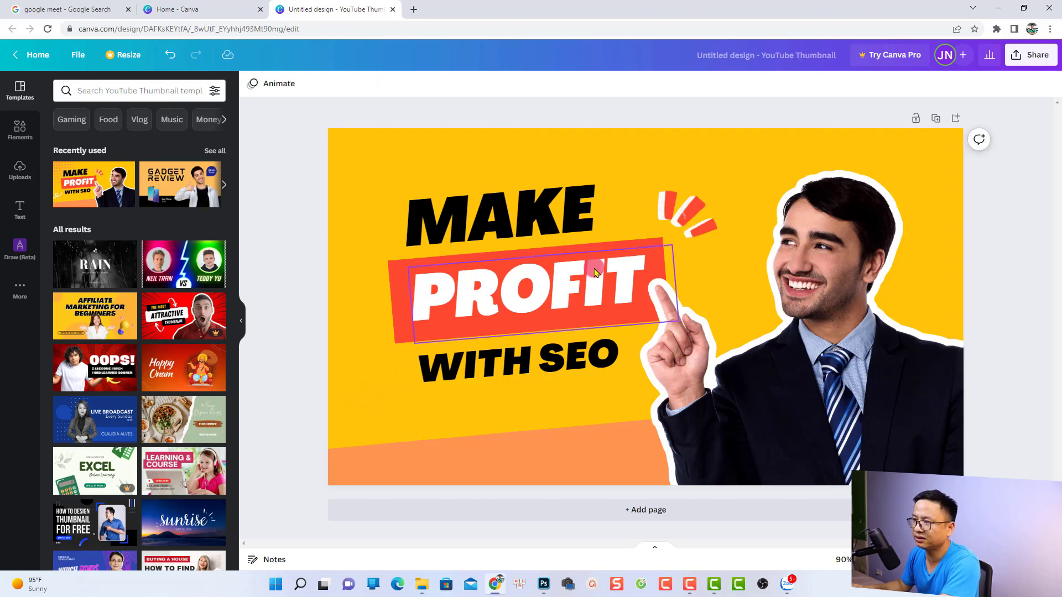
pyautogui.click(691, 236)
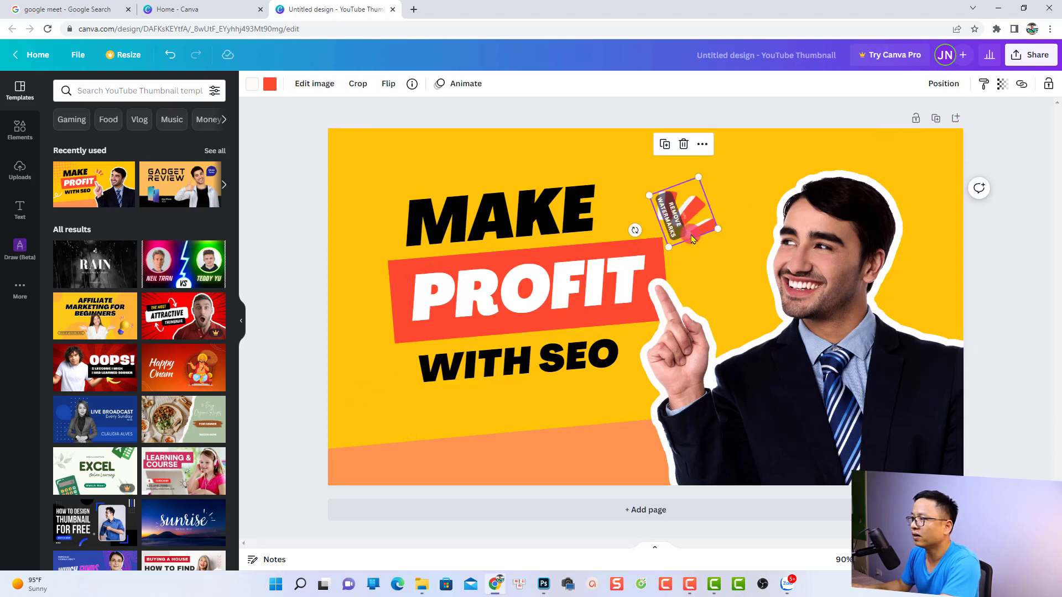
pyautogui.press('Delete')
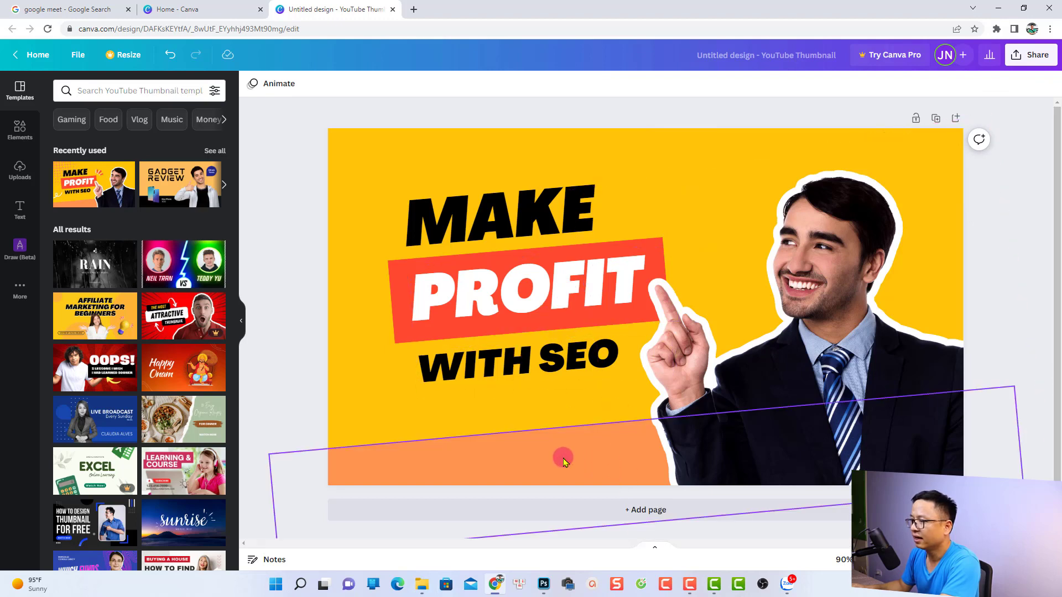
# Delete the photo of the man in the suit, keeping the orange band behind him.
pyautogui.click(564, 460)
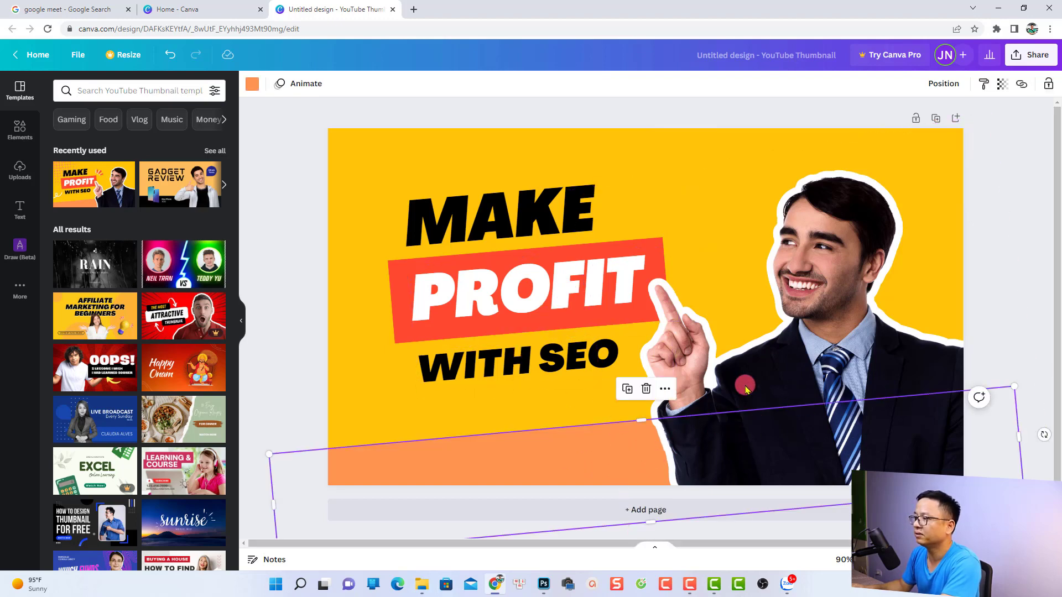
pyautogui.click(723, 407)
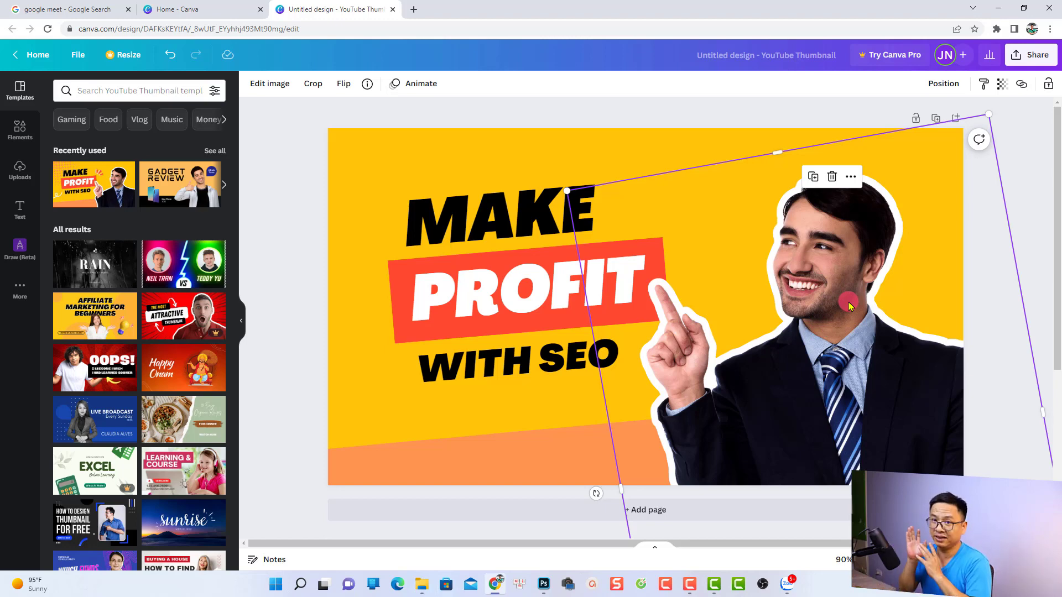
pyautogui.press('Delete')
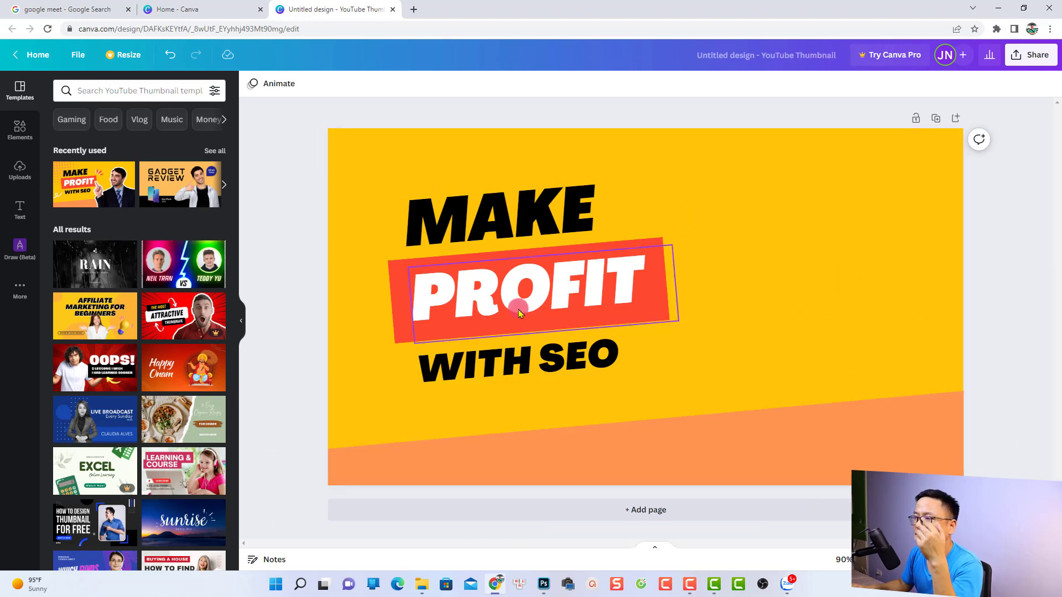
# Show the uploaded images, look at the cut-out portrait in Photoshop and return to the thumbnail design.
pyautogui.click(19, 173)
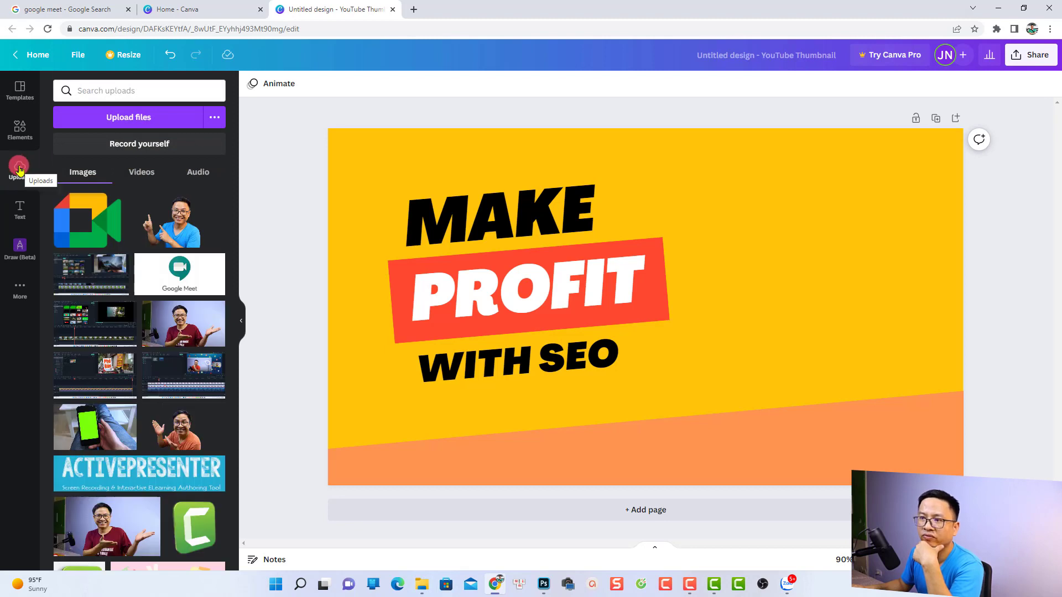
pyautogui.click(174, 232)
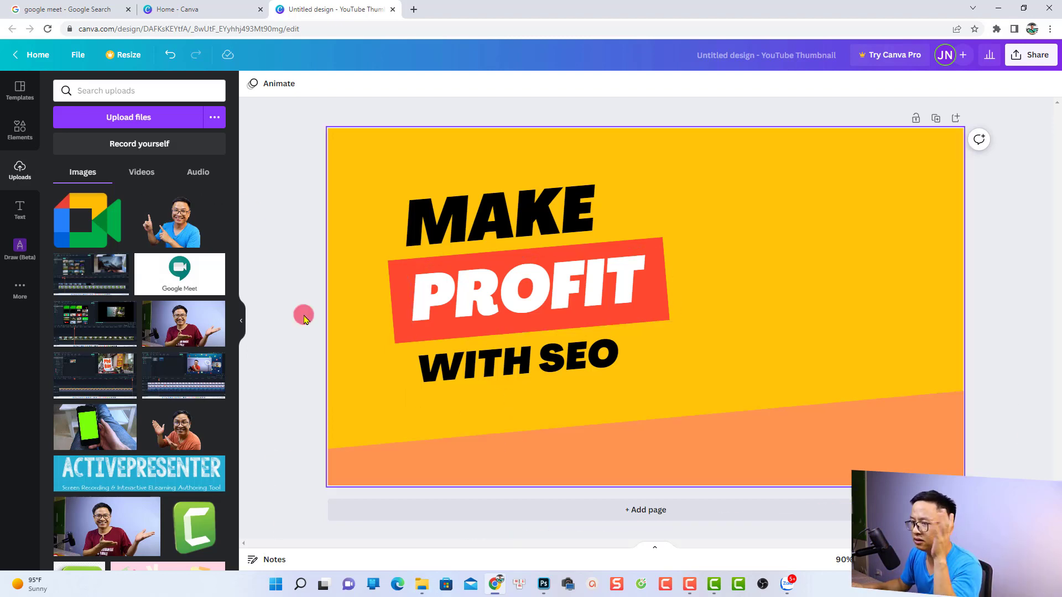
pyautogui.click(544, 585)
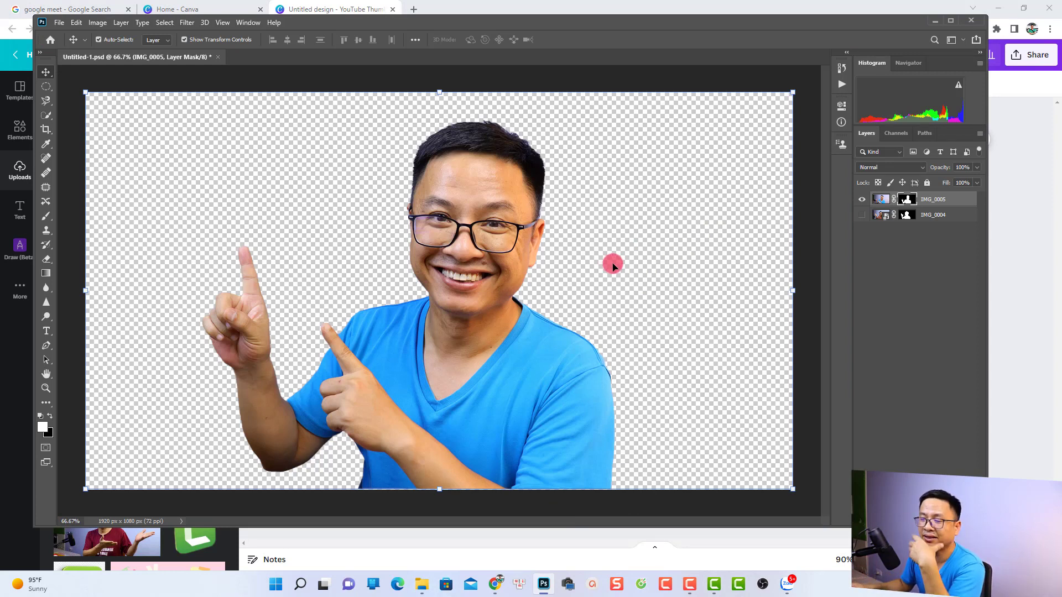
pyautogui.click(934, 21)
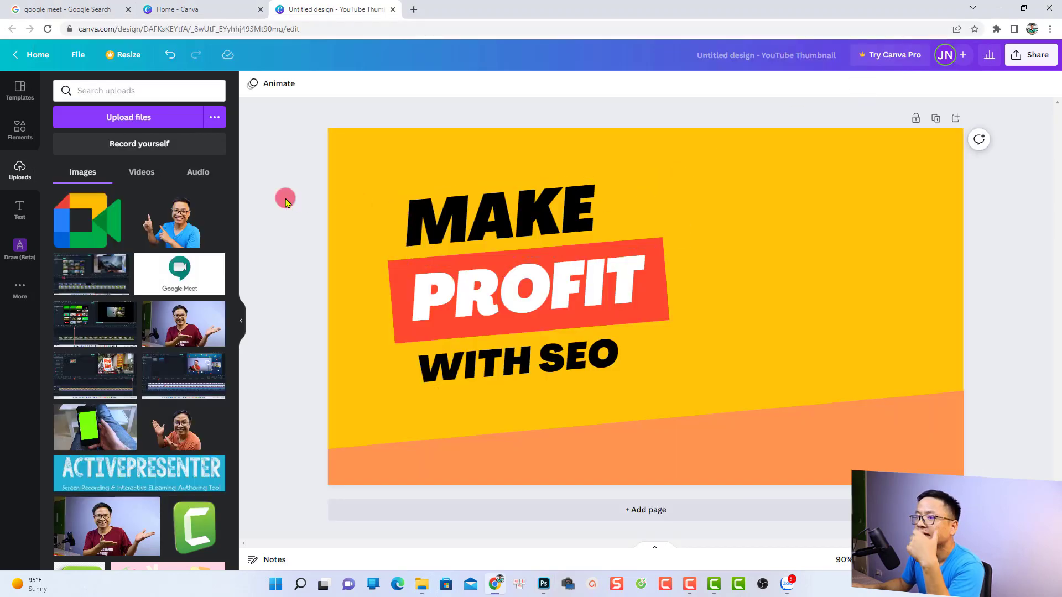
# Add the uploaded cut-out portrait of the pointing man to the thumbnail, enlarge it and place it in the lower right corner.
pyautogui.click(172, 227)
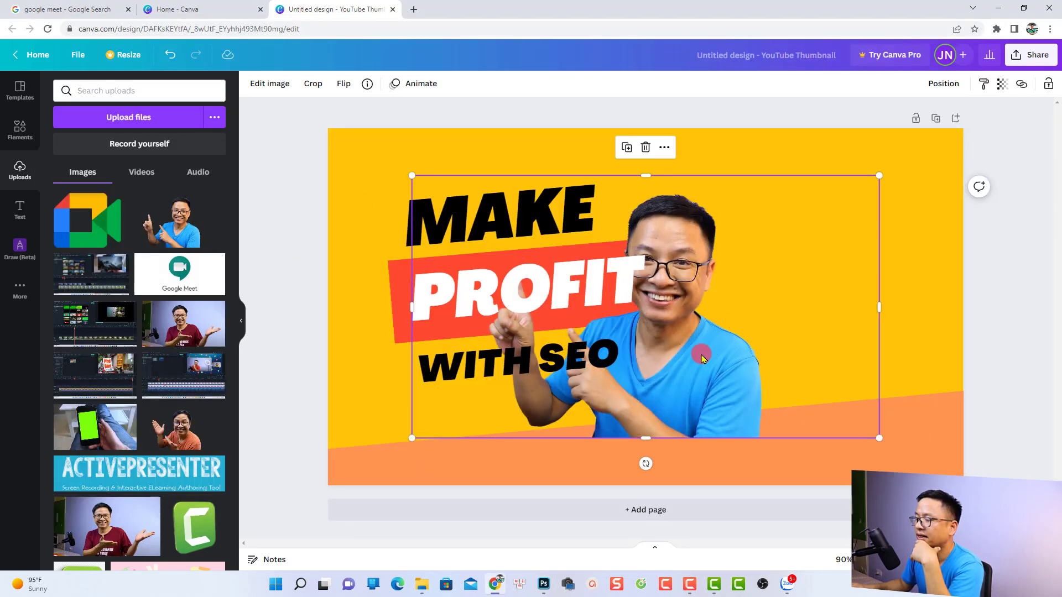
pyautogui.moveTo(677, 387); pyautogui.dragTo(755, 337)
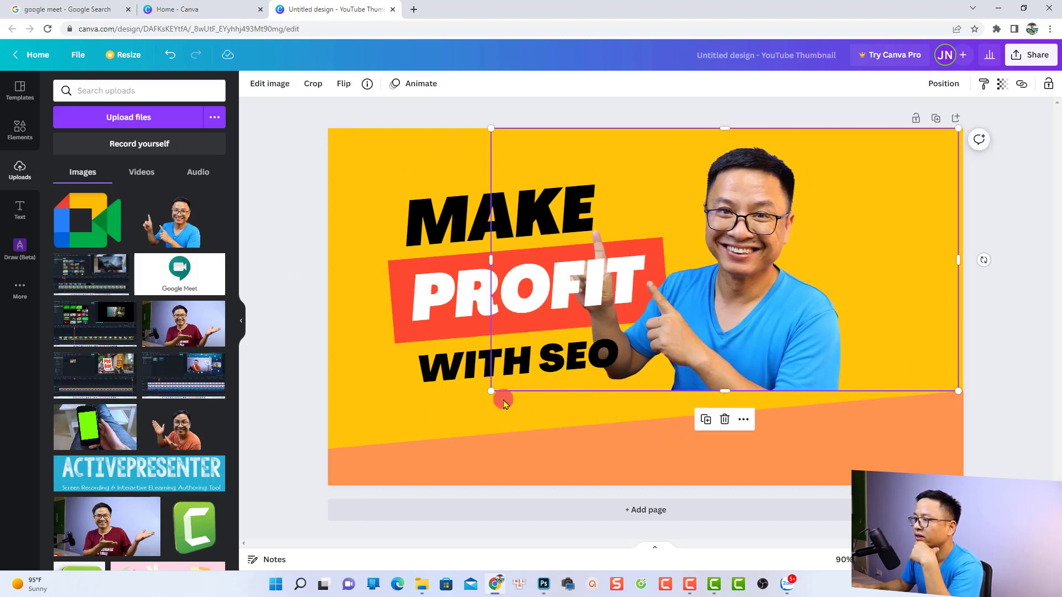
pyautogui.moveTo(492, 391); pyautogui.dragTo(330, 481)
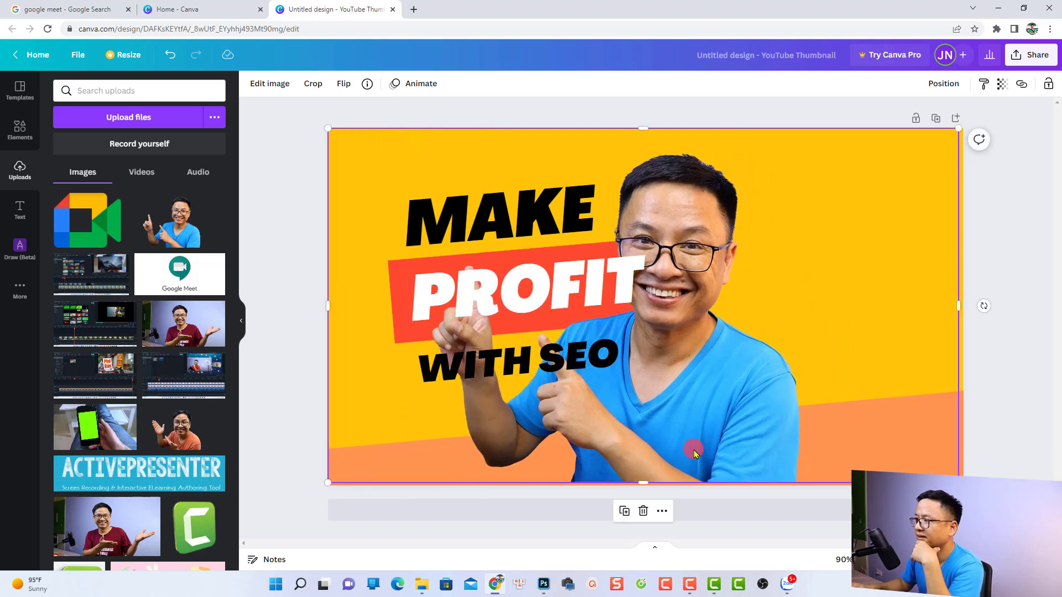
pyautogui.moveTo(656, 445); pyautogui.dragTo(799, 444)
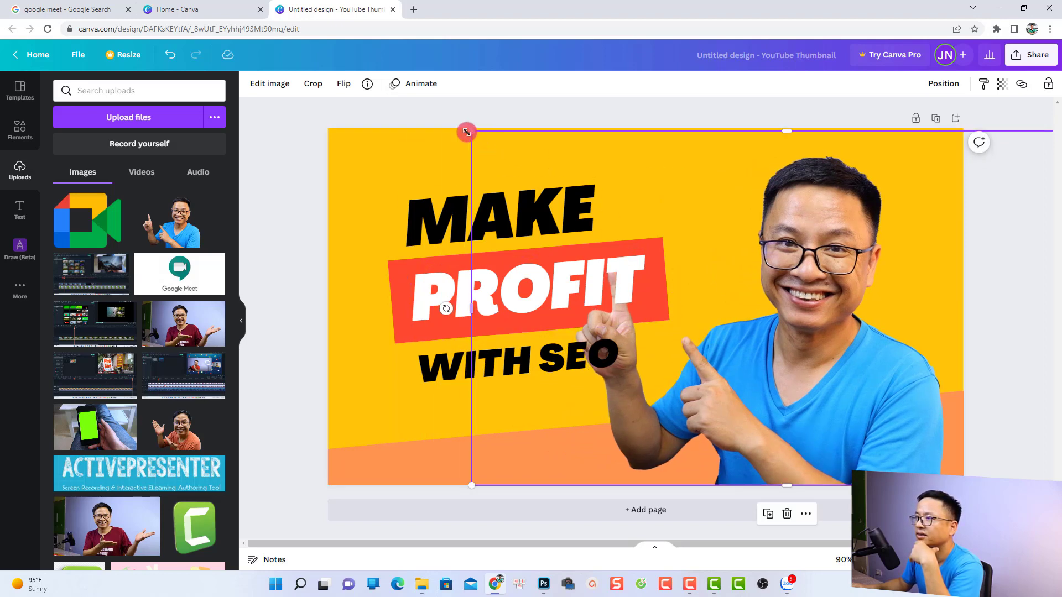
pyautogui.moveTo(470, 132); pyautogui.dragTo(576, 190)
pyautogui.moveTo(828, 398); pyautogui.dragTo(797, 400)
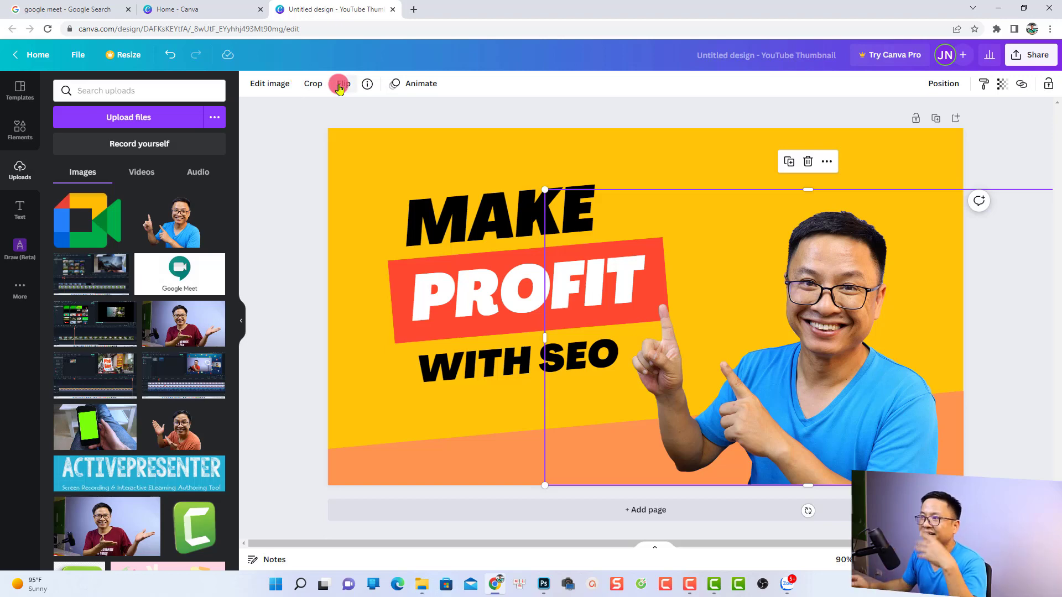
# Apply a white Glow shadow to the portrait with size 9, transparency 96 and blur 5.
pyautogui.click(267, 89)
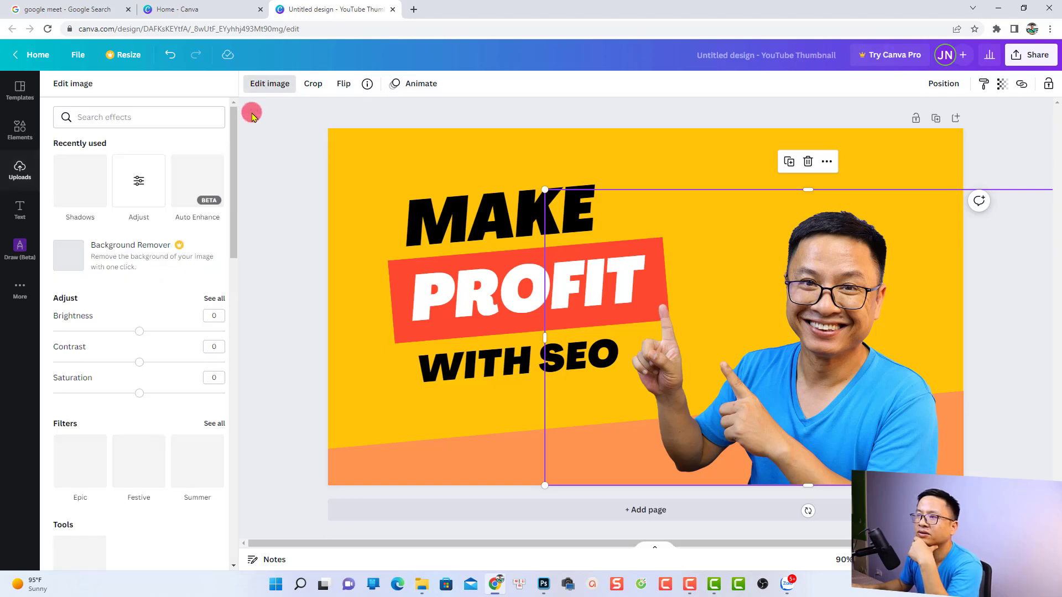
pyautogui.click(87, 188)
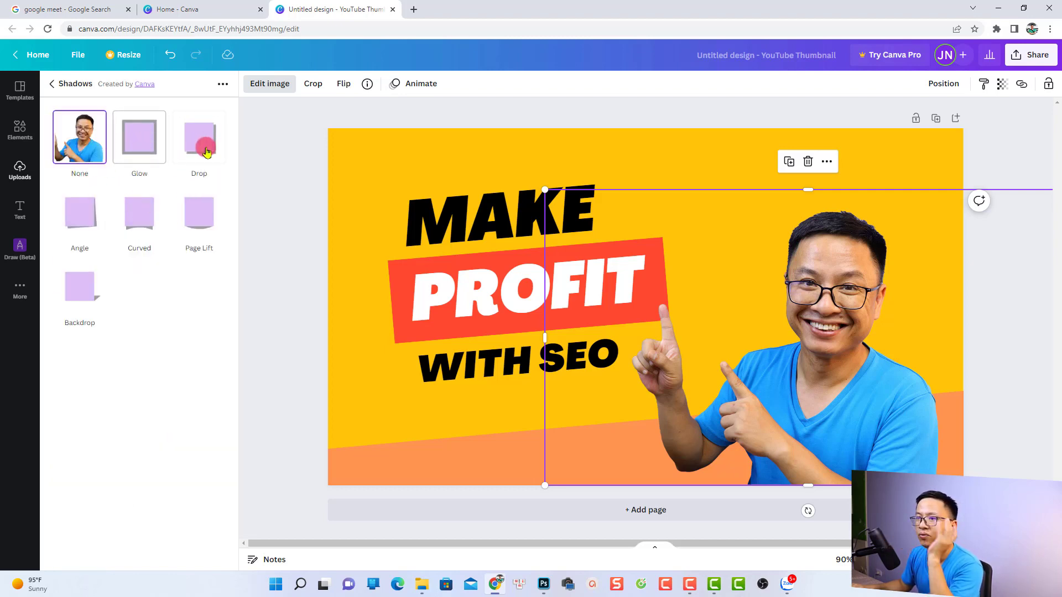
pyautogui.click(139, 147)
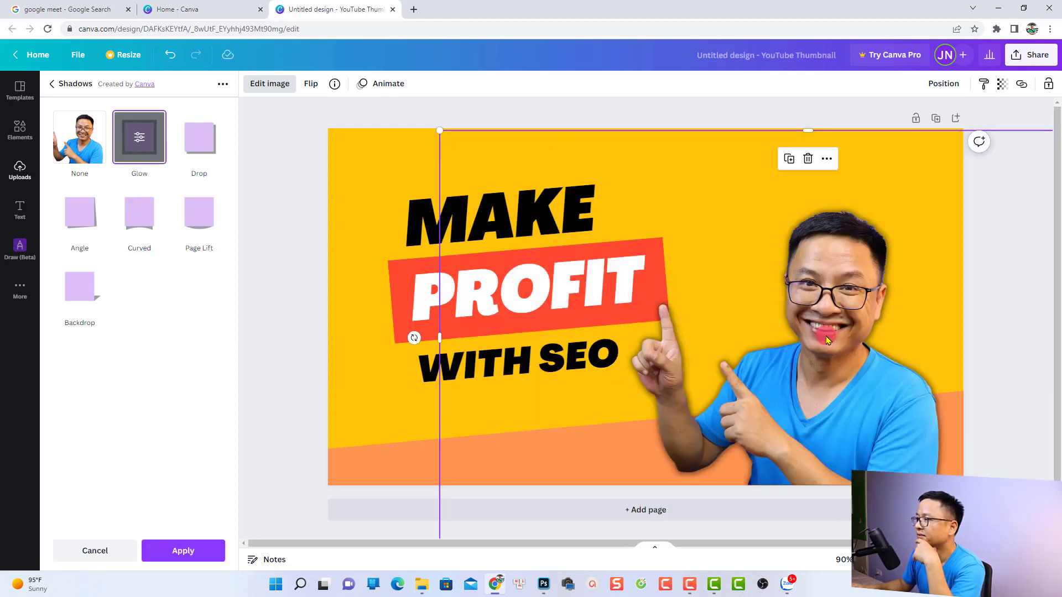
pyautogui.click(140, 140)
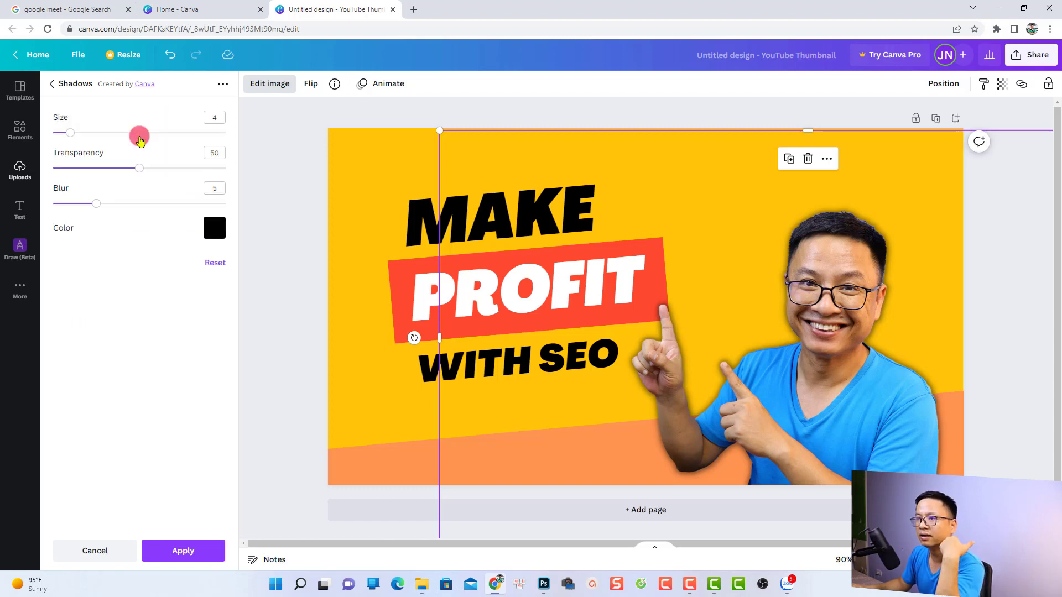
pyautogui.click(219, 236)
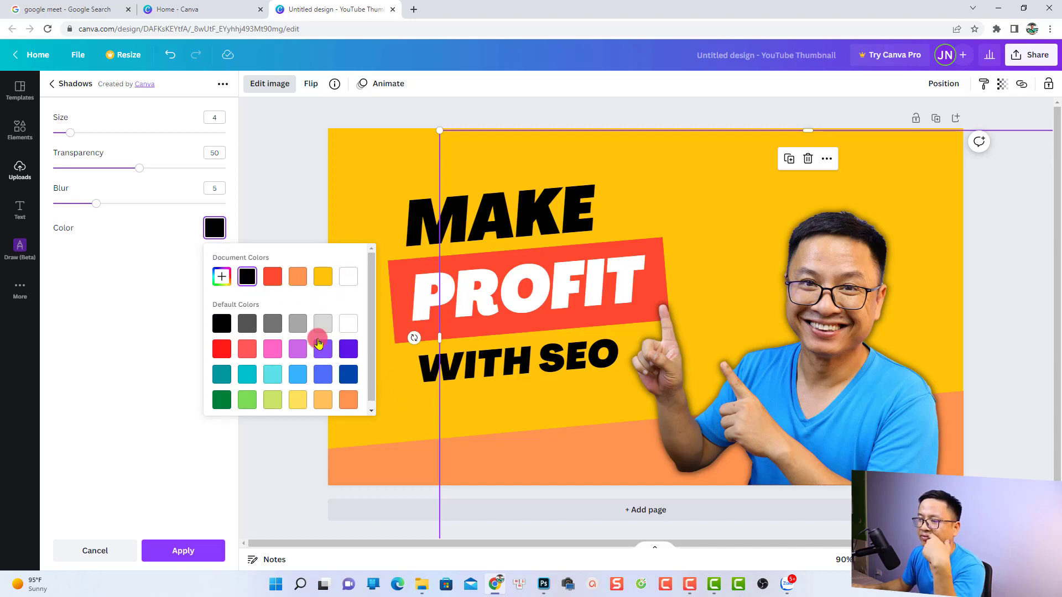
pyautogui.click(348, 276)
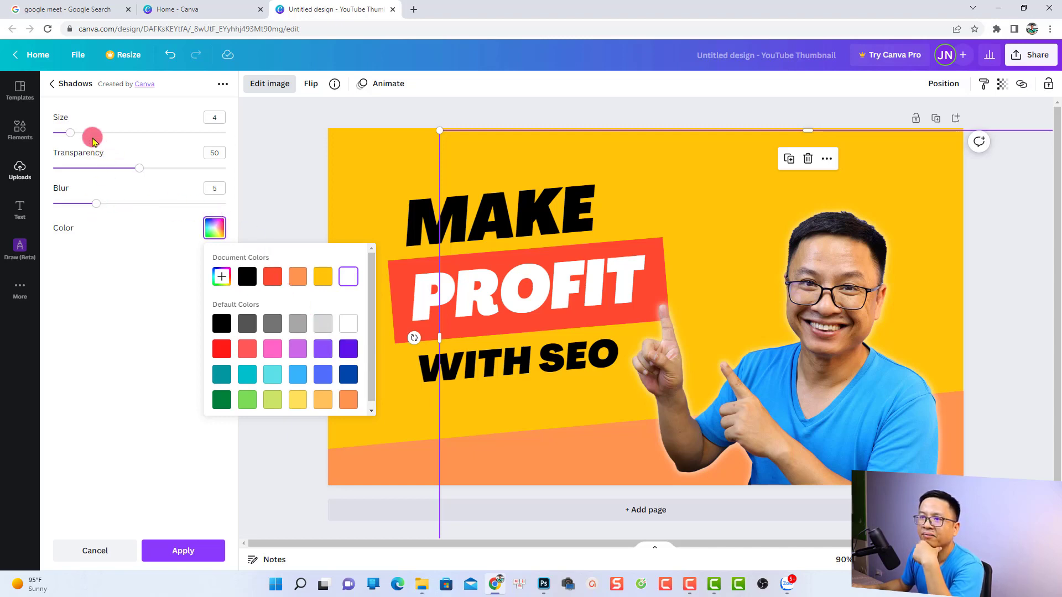
pyautogui.moveTo(71, 133); pyautogui.dragTo(79, 133)
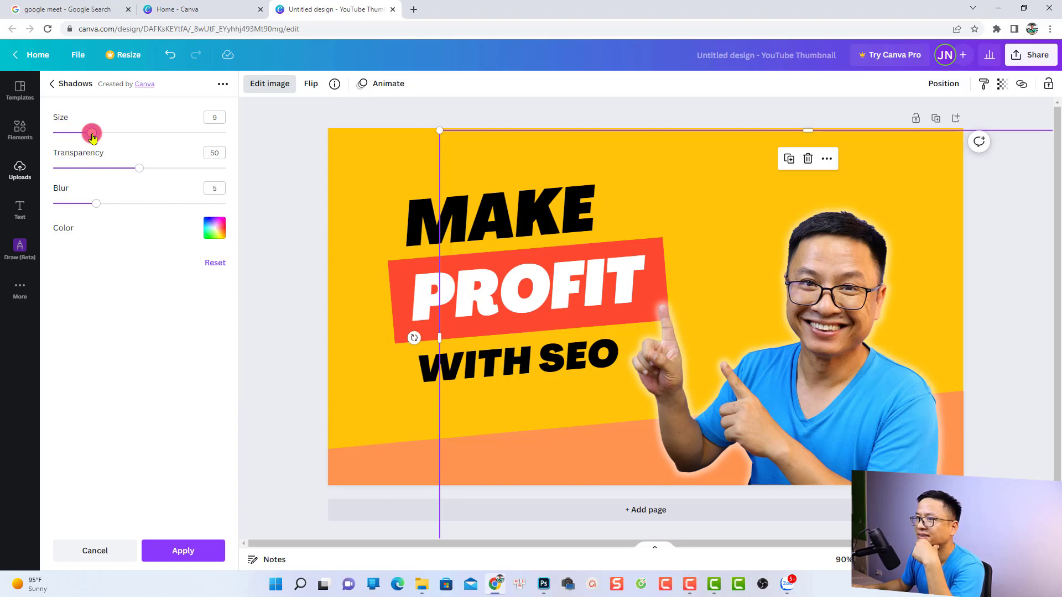
pyautogui.moveTo(140, 167); pyautogui.dragTo(217, 176)
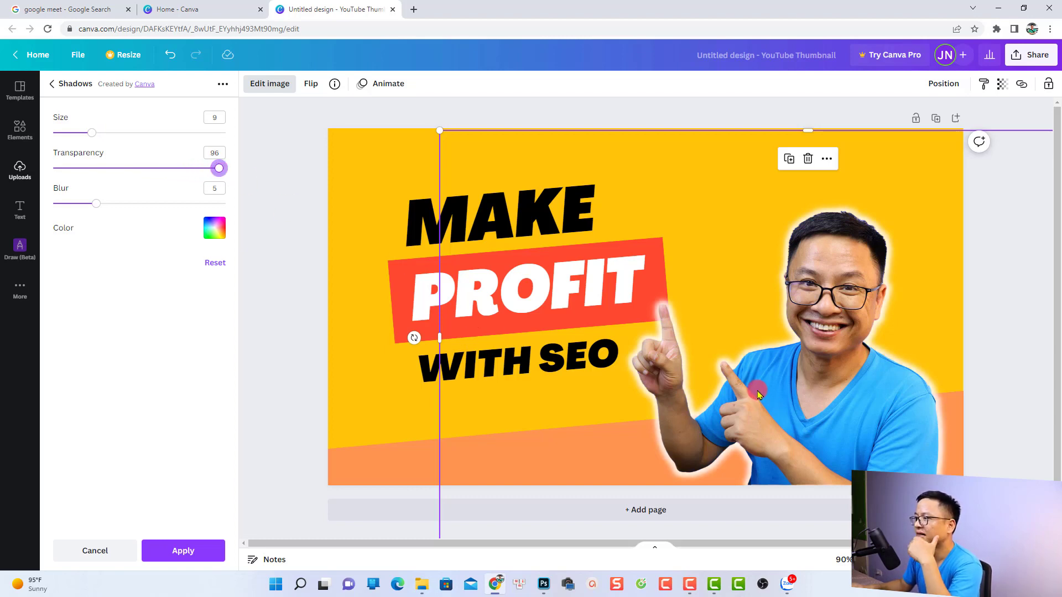
pyautogui.click(180, 552)
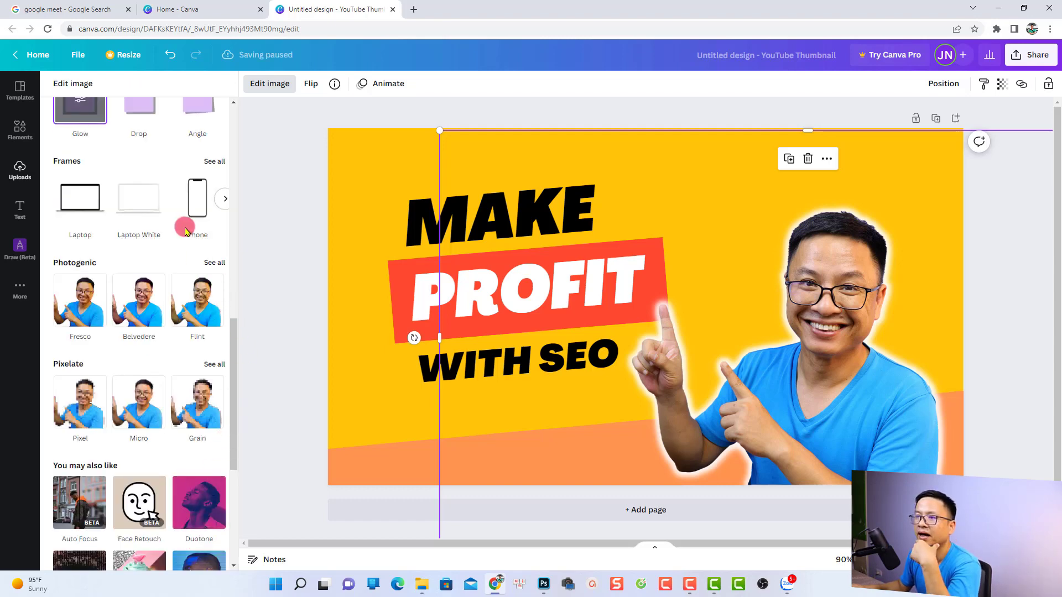
# Add a Drop shadow to the portrait with its direction set to Right and transparency 63.
pyautogui.scroll(3, 186, 233)
pyautogui.click(138, 268)
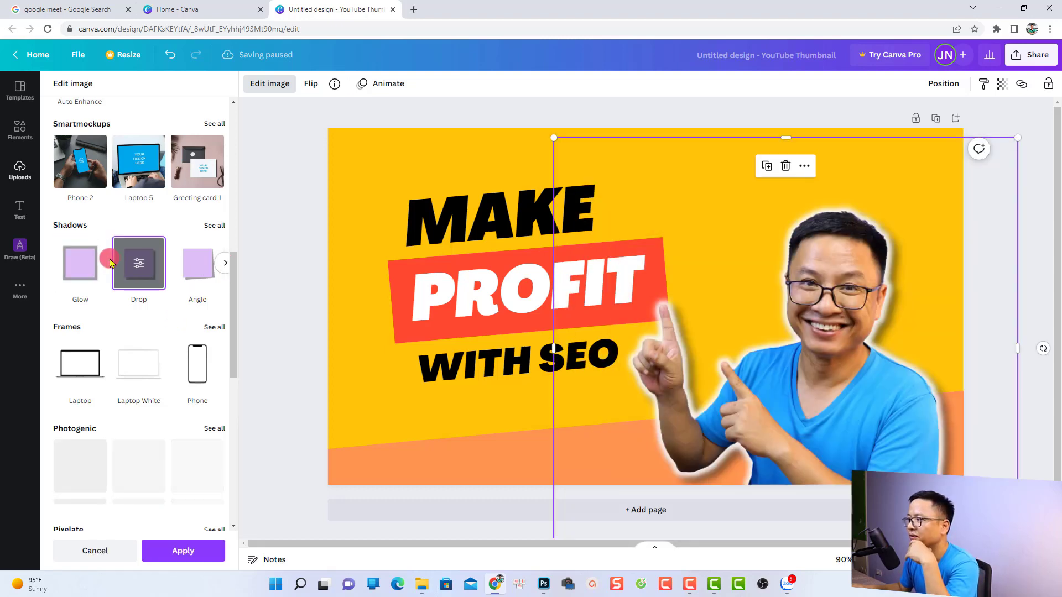
pyautogui.click(138, 269)
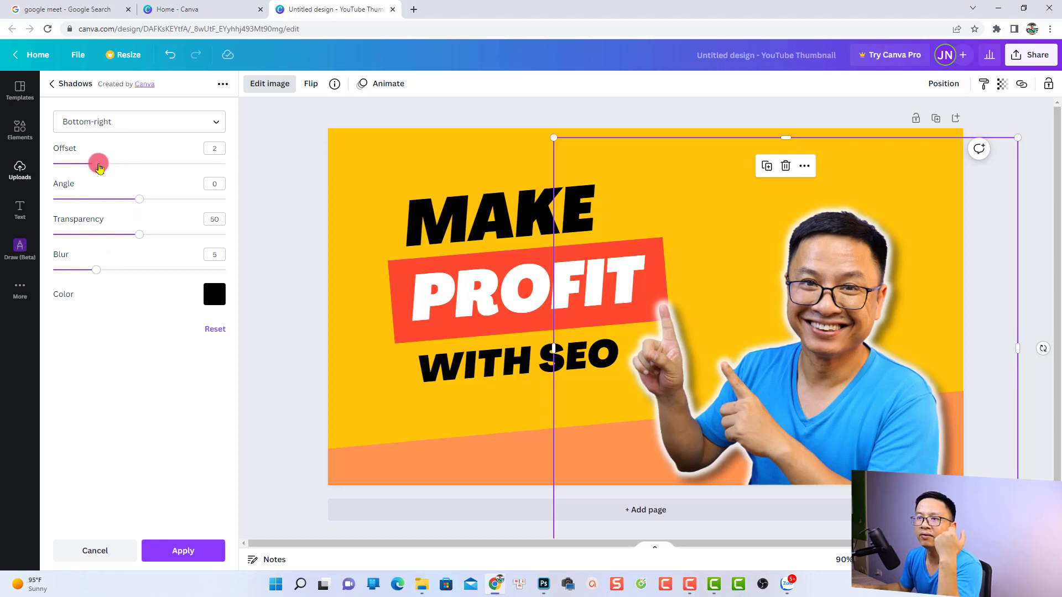
pyautogui.click(118, 125)
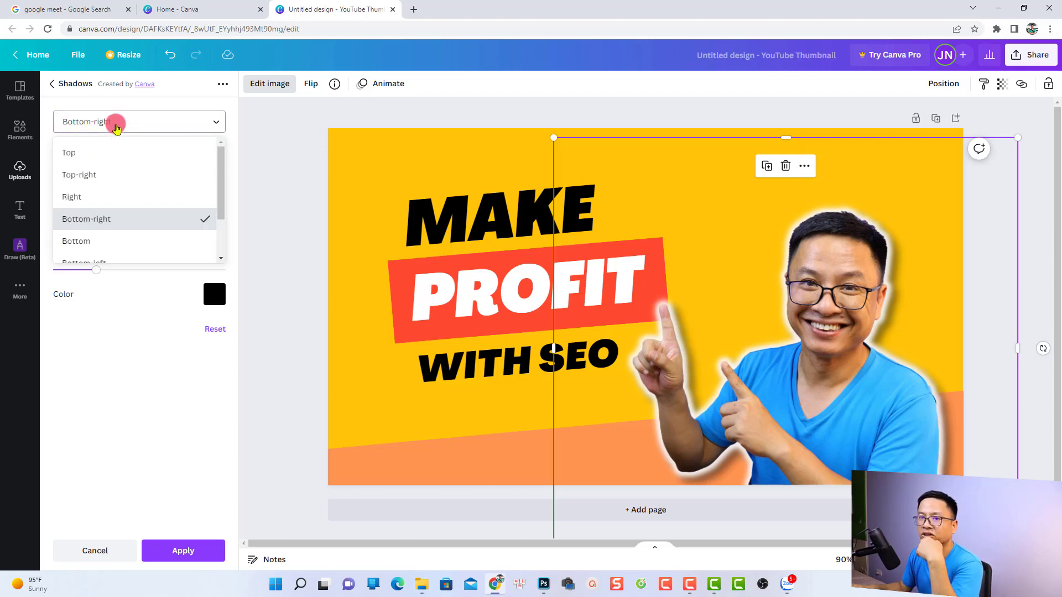
pyautogui.click(74, 198)
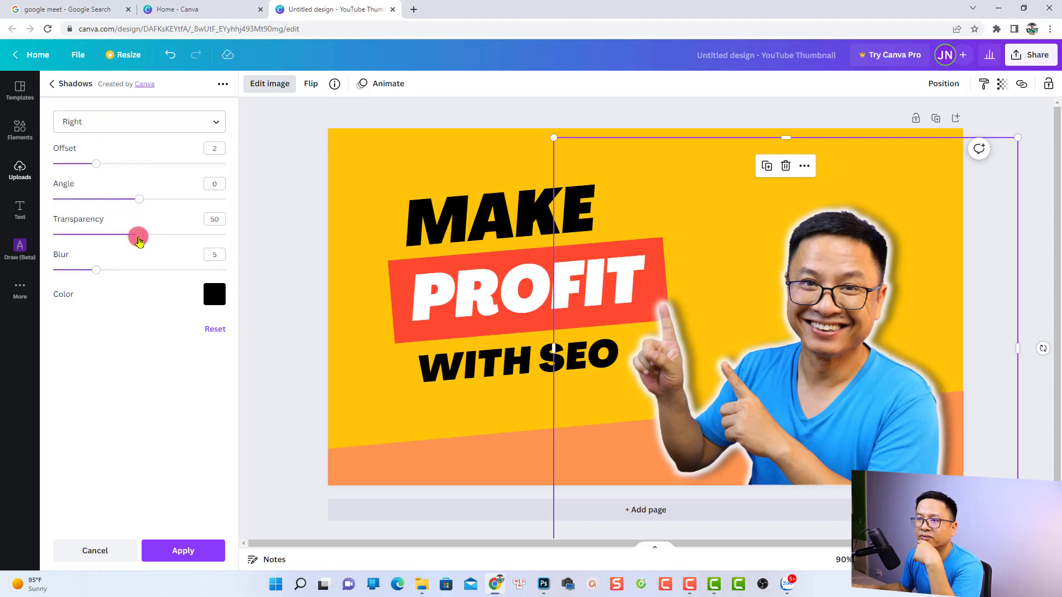
pyautogui.moveTo(143, 241); pyautogui.dragTo(160, 241)
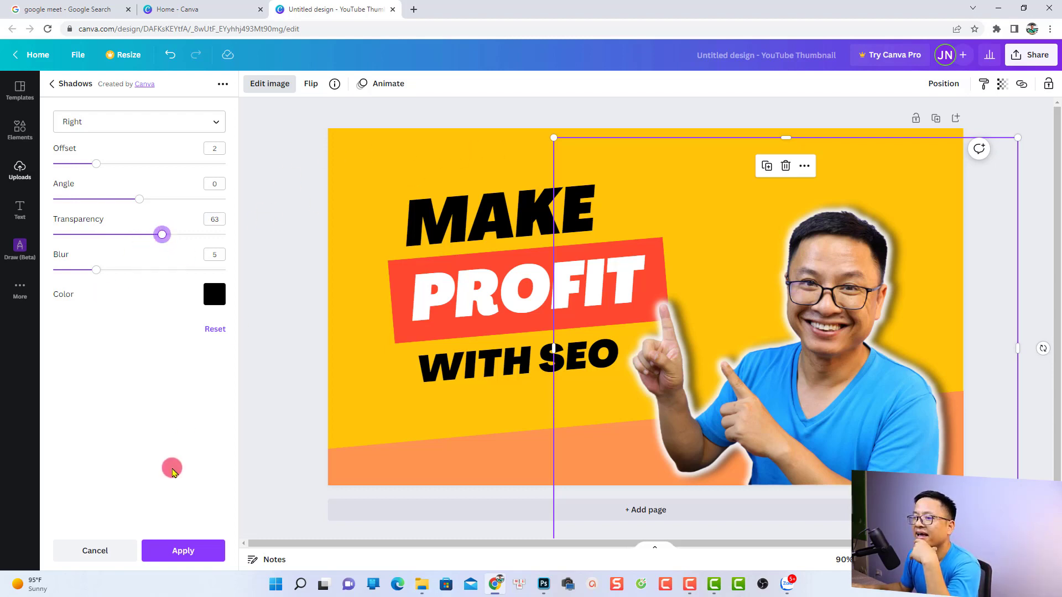
pyautogui.click(170, 557)
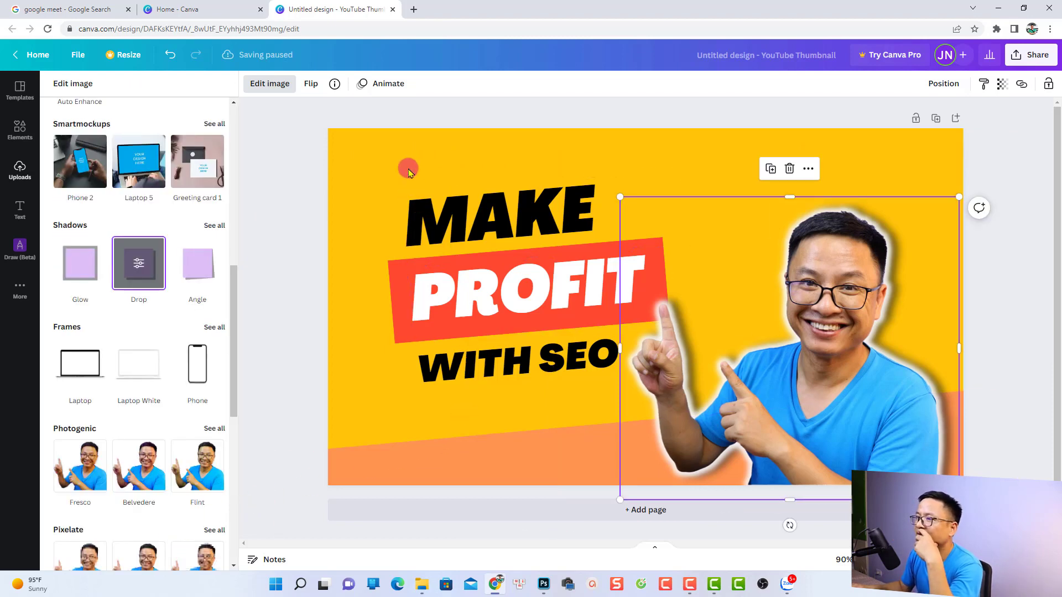
pyautogui.click(609, 213)
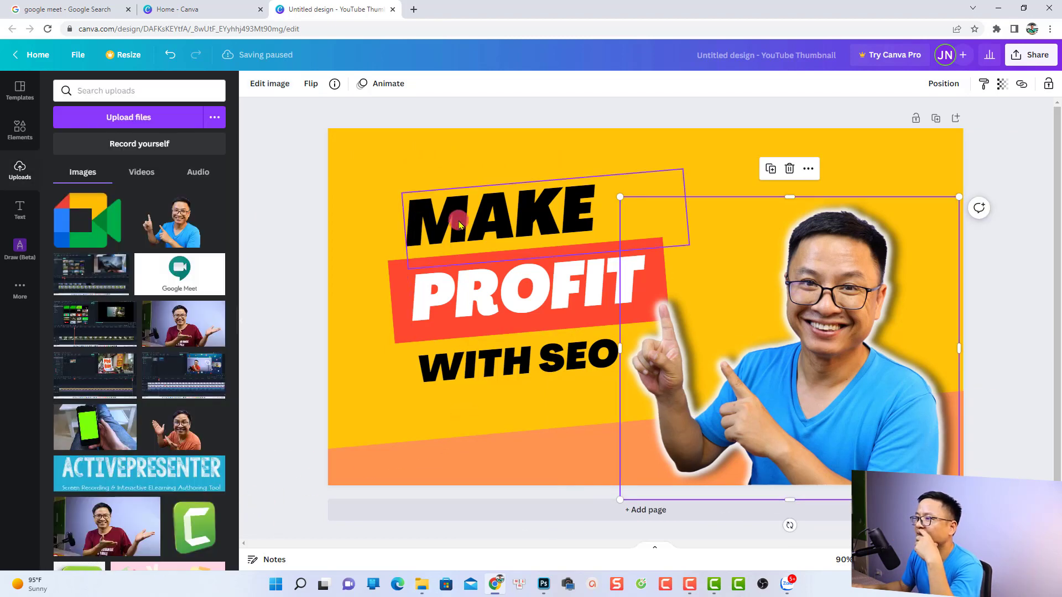
pyautogui.click(530, 225)
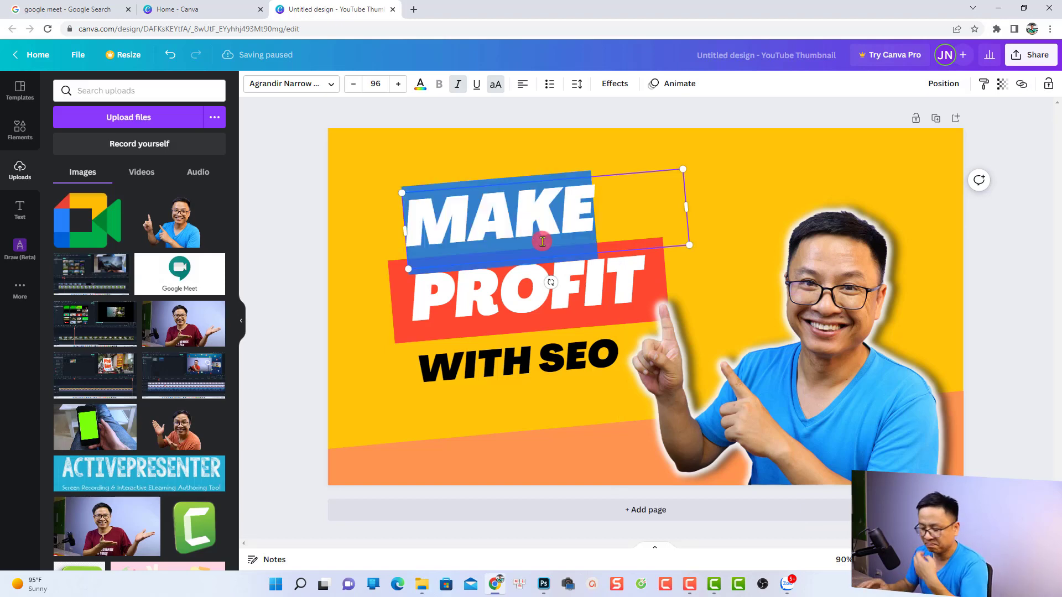
pyautogui.press('Right')
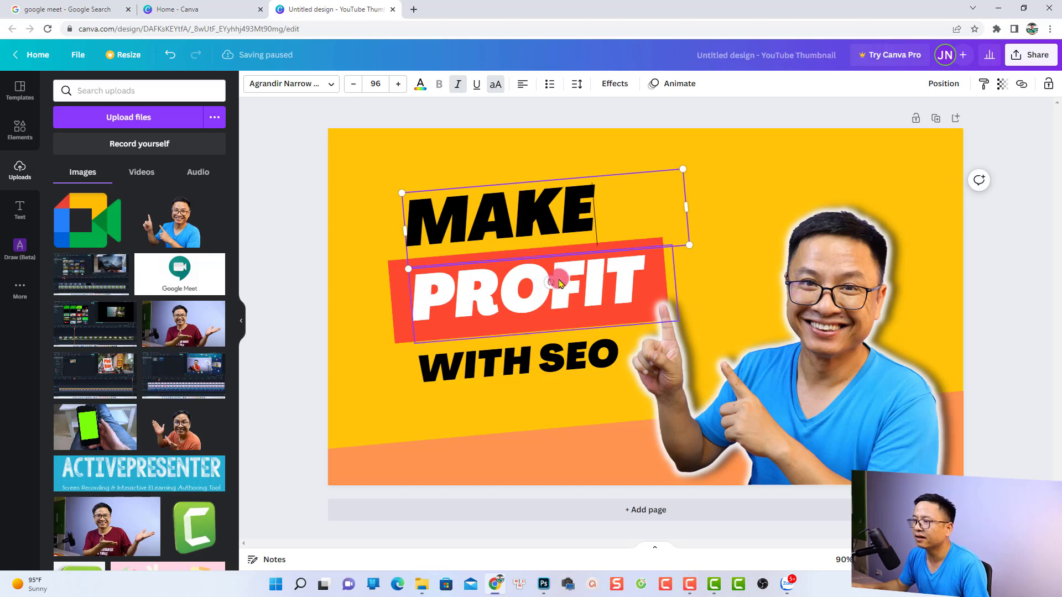
# Replace the word PROFIT with THUMBNAIL and widen its text box so the word fits on one line.
pyautogui.doubleClick(524, 288)
pyautogui.write('TH')
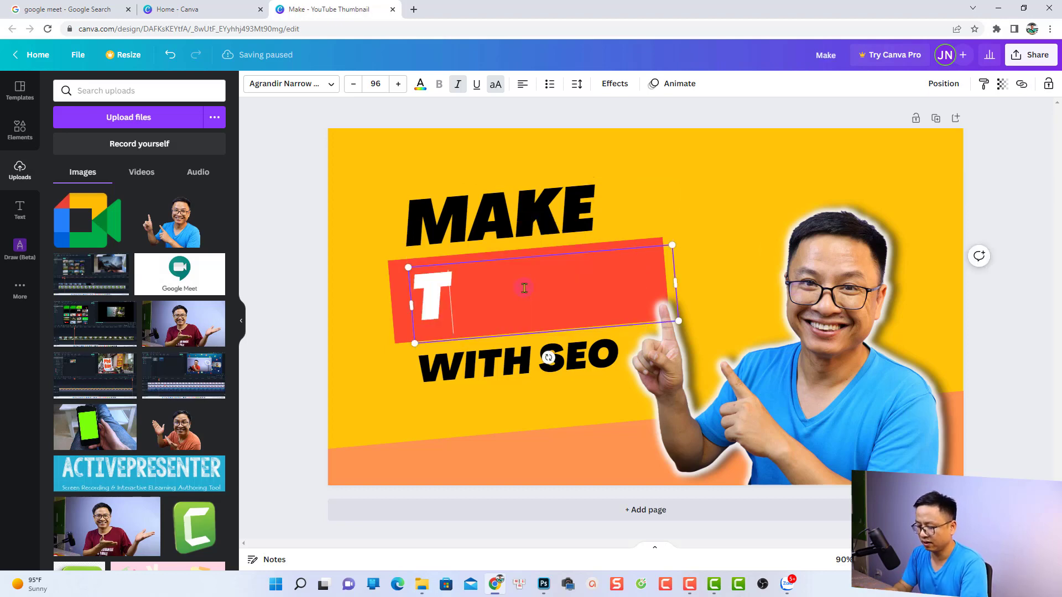
pyautogui.write('UMB')
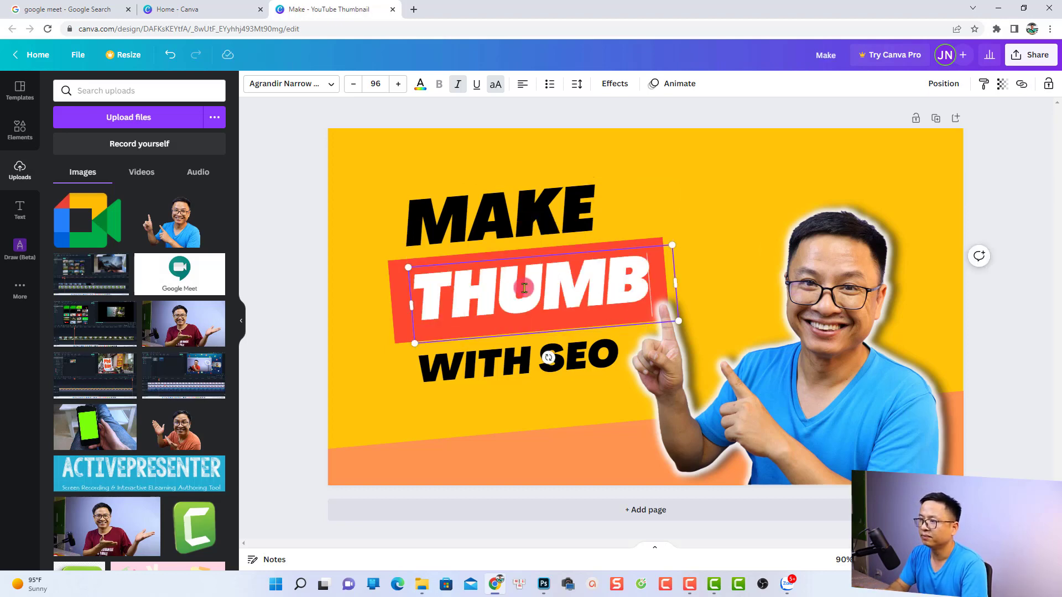
pyautogui.press('Return')
pyautogui.write('NAIL')
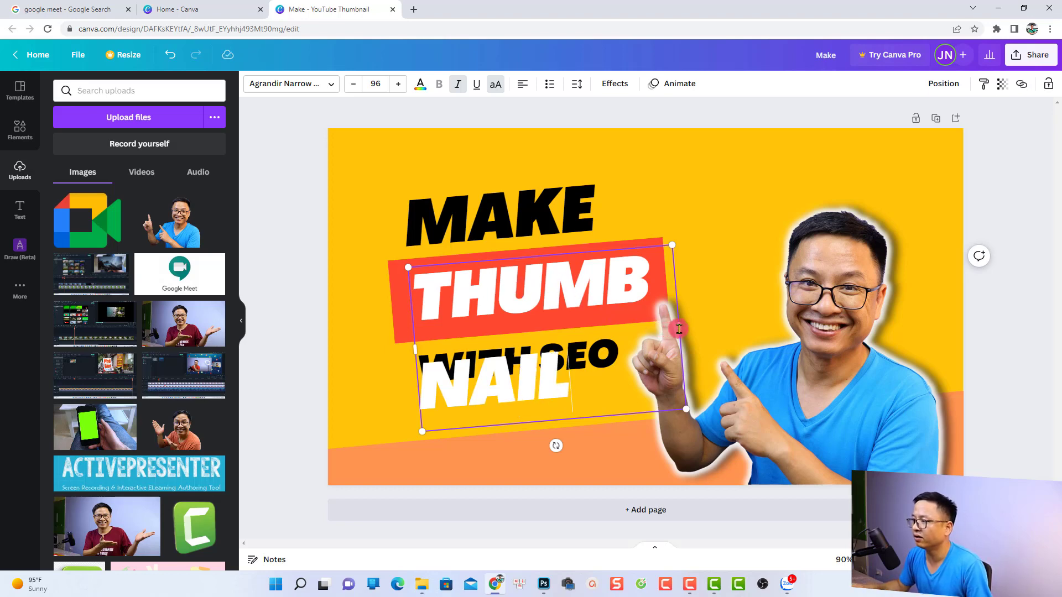
pyautogui.moveTo(680, 328); pyautogui.dragTo(817, 281)
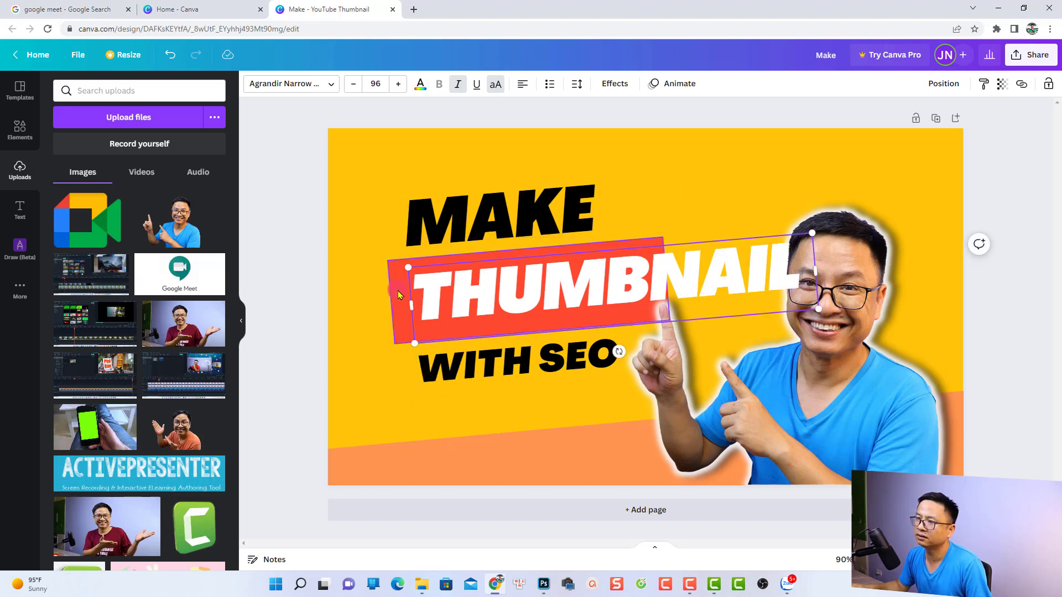
# Extend the red band behind THUMBNAIL to the right and reduce the word's font size to 72.
pyautogui.click(391, 316)
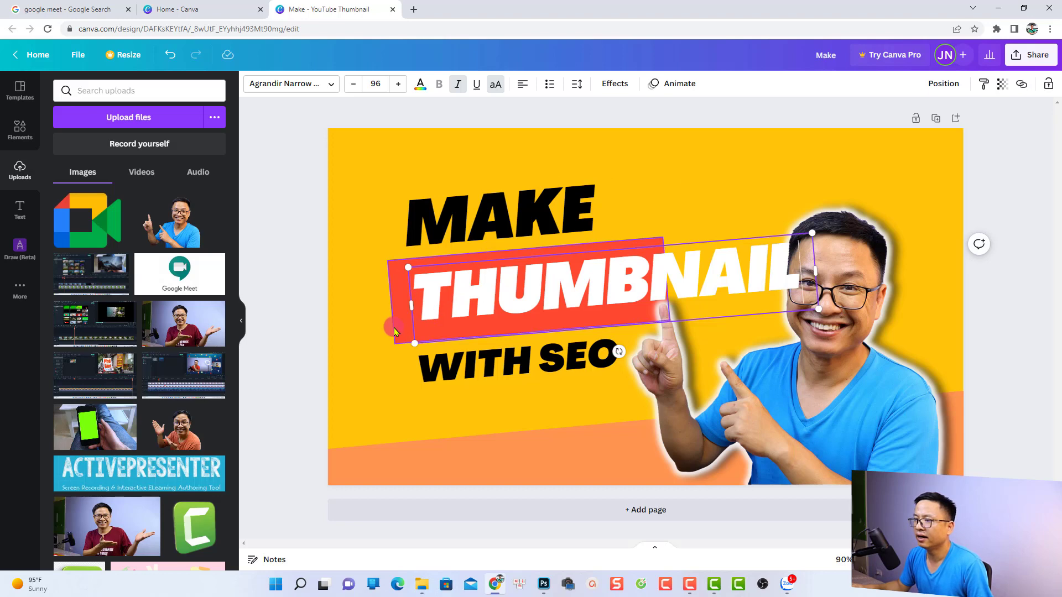
pyautogui.moveTo(666, 279); pyautogui.dragTo(719, 276)
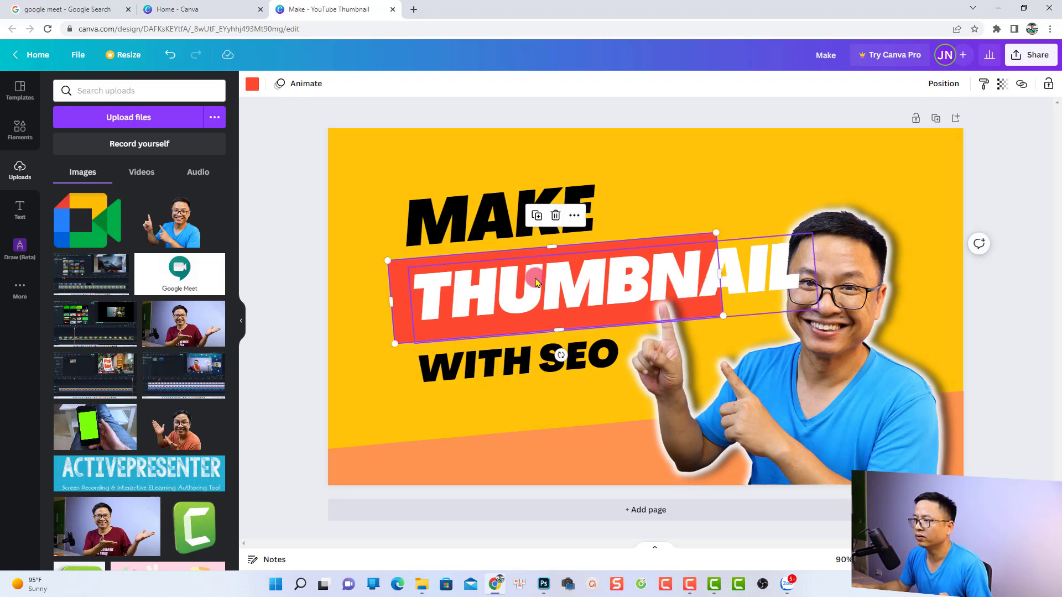
pyautogui.click(525, 290)
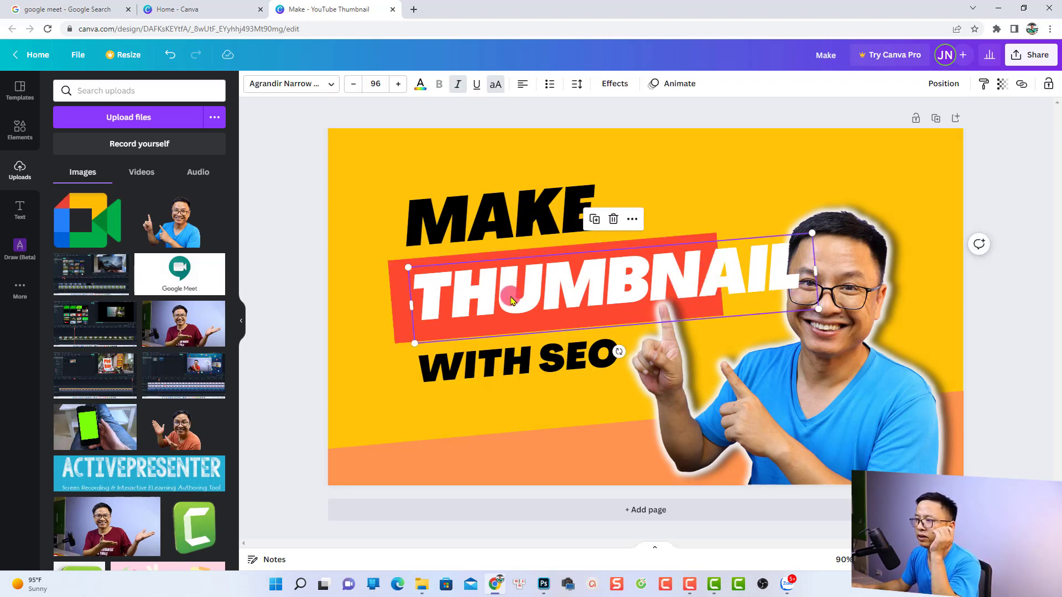
pyautogui.click(522, 293)
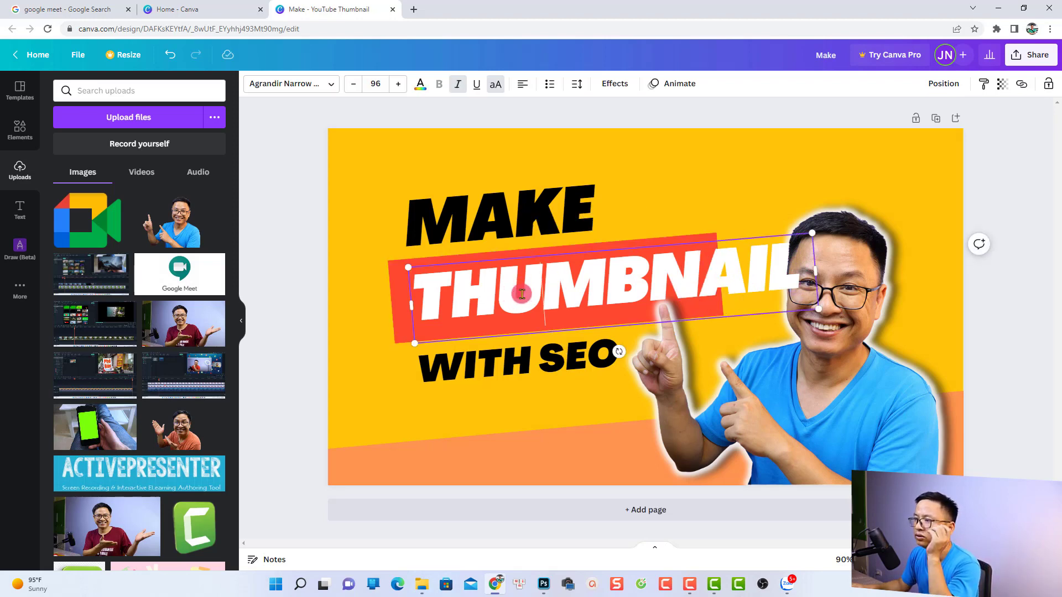
pyautogui.click(354, 84)
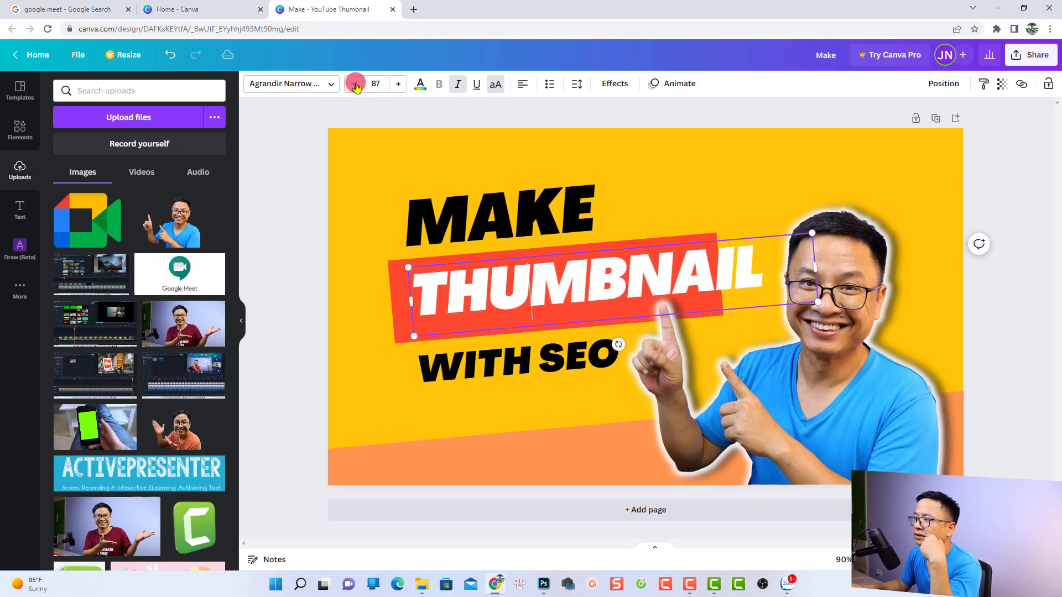
pyautogui.click(355, 86)
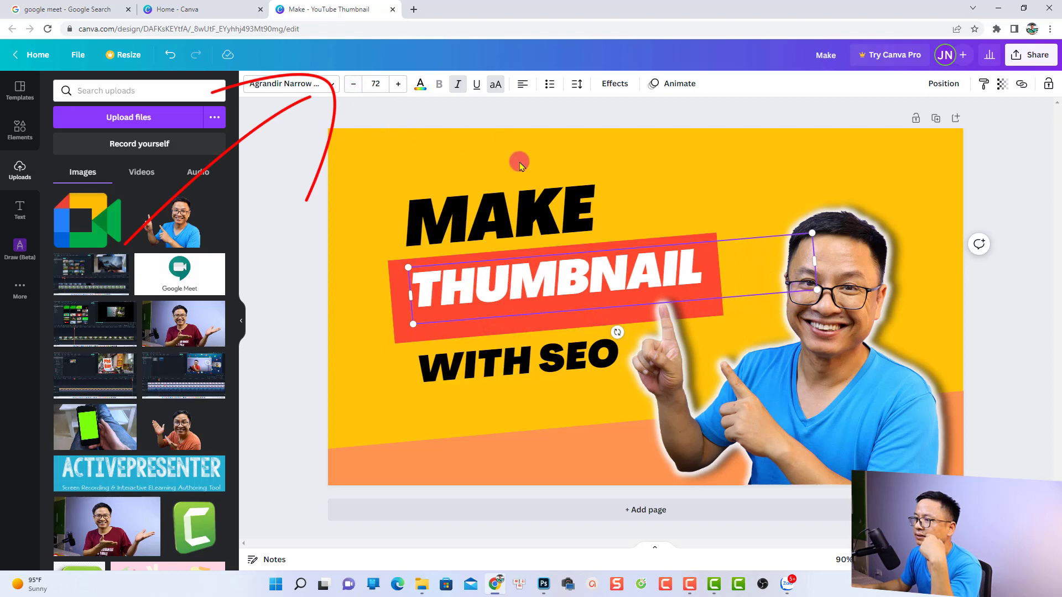
# Move the THUMBNAIL text slightly left within the red band and narrow its text box to fit the word.
pyautogui.click(692, 188)
pyautogui.moveTo(638, 266); pyautogui.dragTo(618, 271)
pyautogui.moveTo(798, 268); pyautogui.dragTo(711, 274)
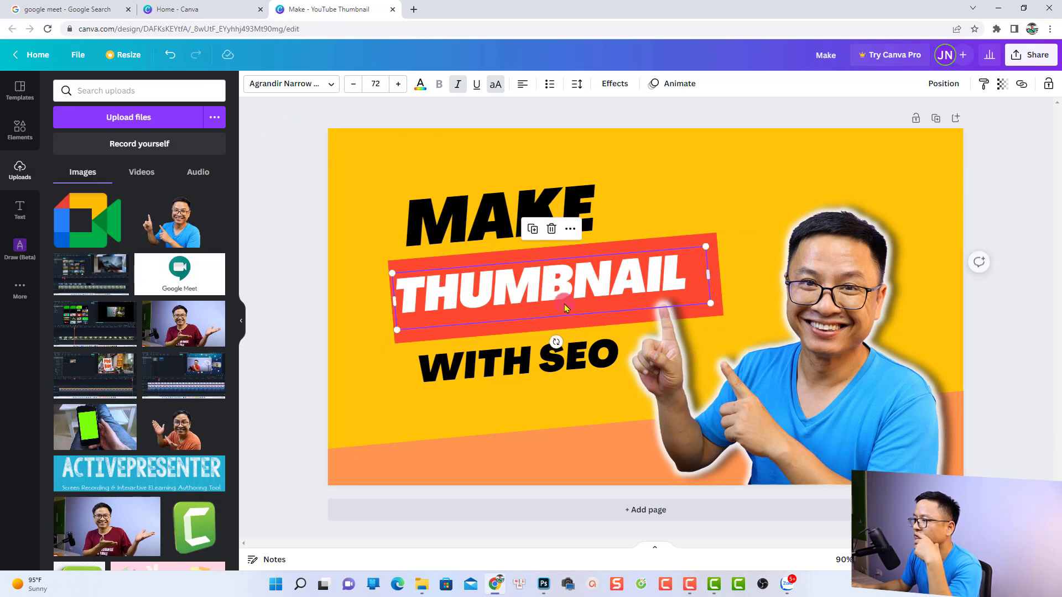
# Reduce the height of the red band behind THUMBNAIL to about 140 from its lower edge.
pyautogui.click(473, 333)
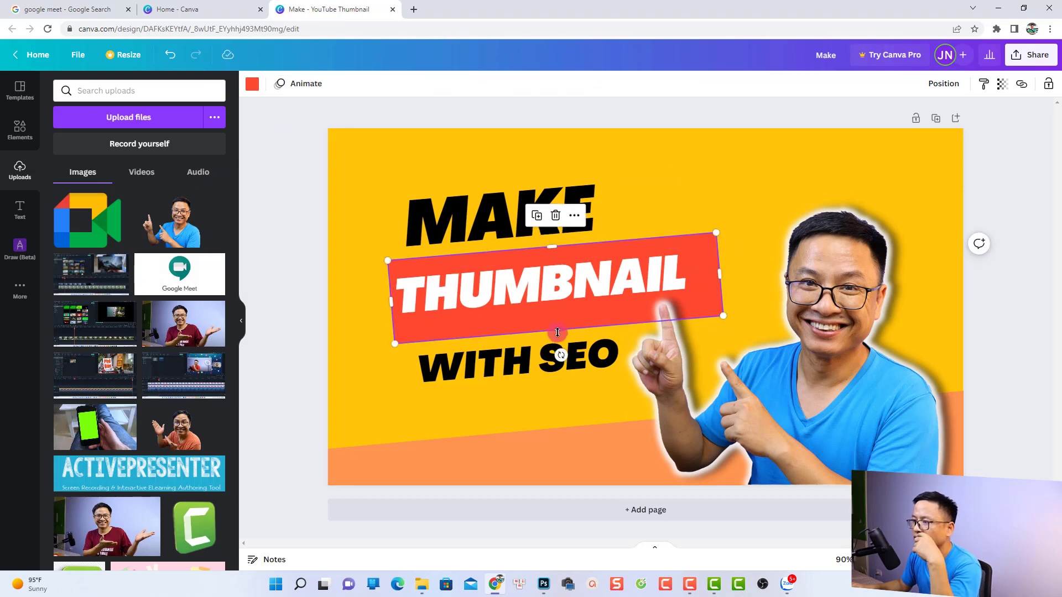
pyautogui.moveTo(558, 328); pyautogui.dragTo(555, 315)
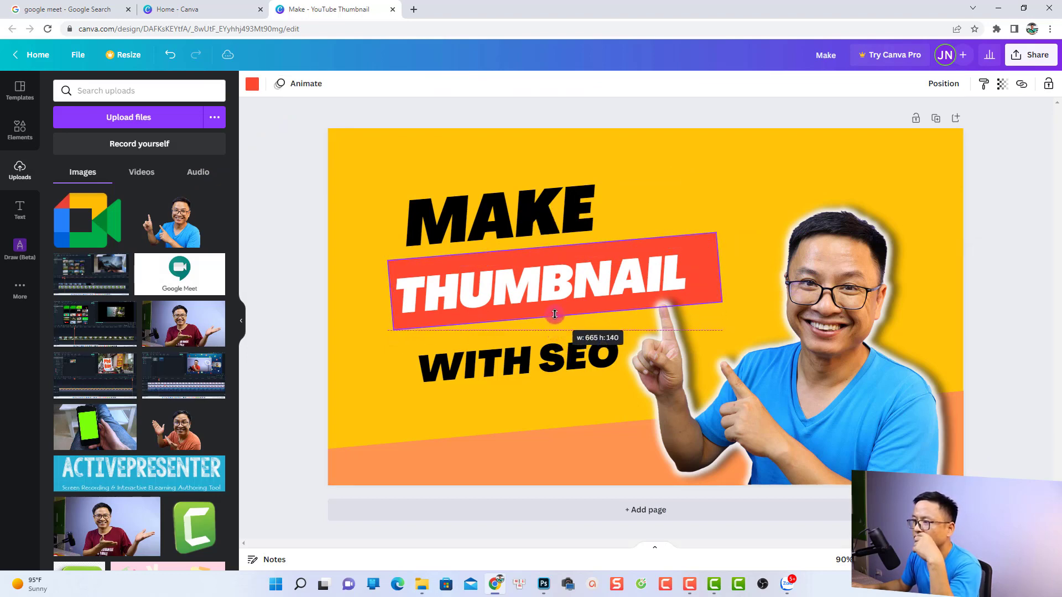
# Replace the word SEO with CANVA in the line below the red band.
pyautogui.moveTo(505, 370); pyautogui.dragTo(609, 348)
pyautogui.click(516, 349)
pyautogui.click(510, 354)
pyautogui.write('CANV')
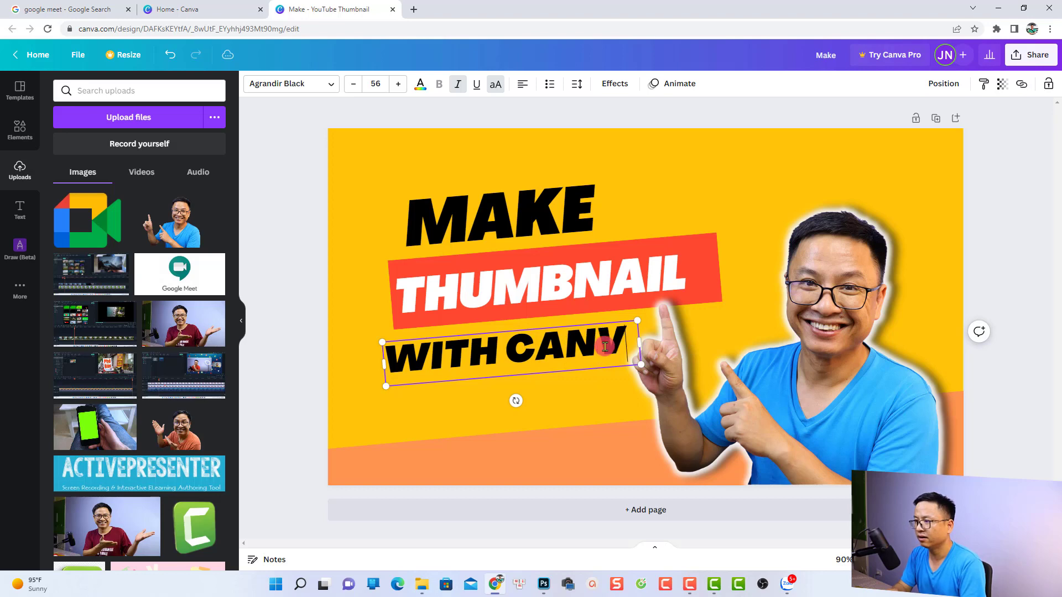
pyautogui.write('A')
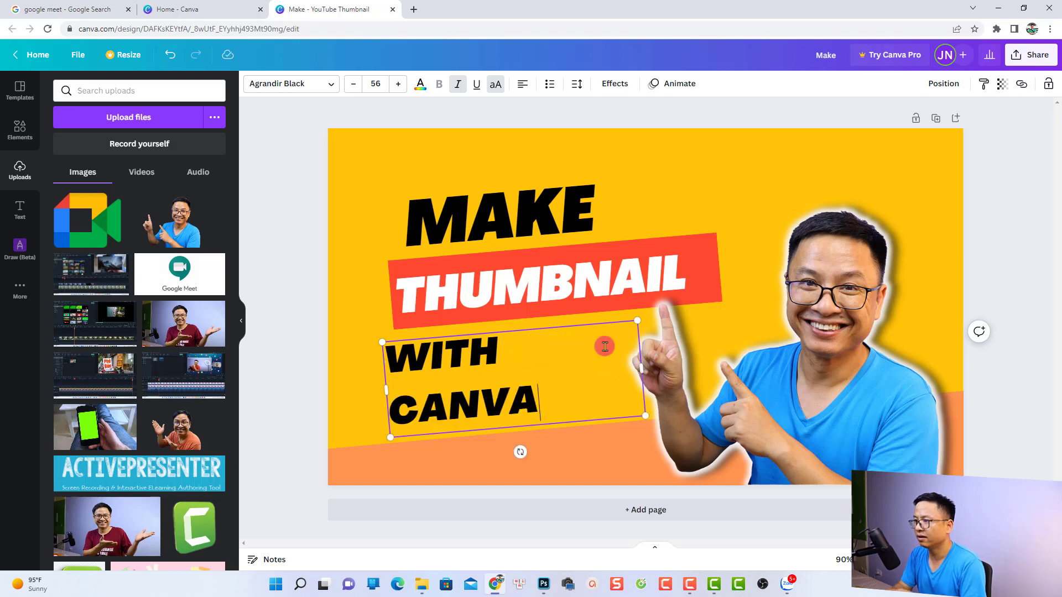
# Widen the WITH CANVA text box so it fits on one line and move it down and left, clear of the hand.
pyautogui.click(642, 363)
pyautogui.click(501, 383)
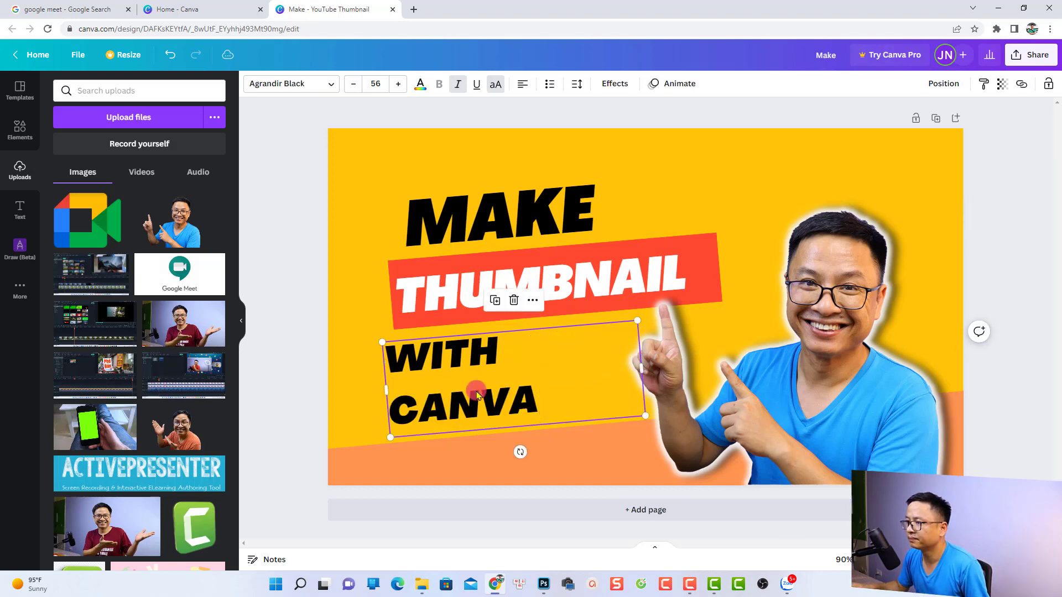
pyautogui.moveTo(642, 368); pyautogui.dragTo(700, 351)
pyautogui.moveTo(541, 357); pyautogui.dragTo(510, 382)
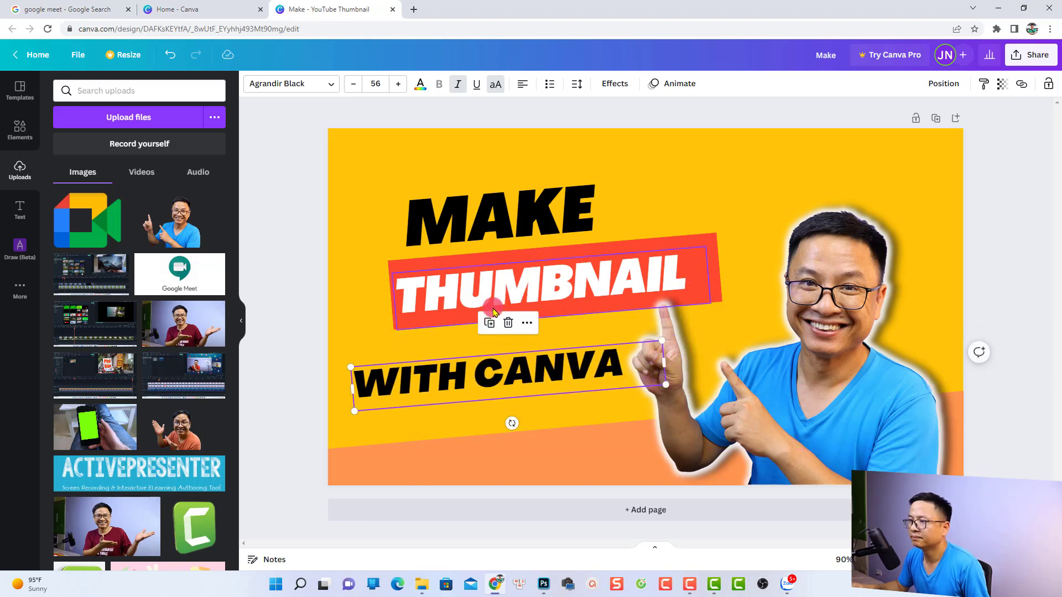
# Shift the THUMBNAIL text, its red band and the word MAKE down and left to line up above WITH CANVA.
pyautogui.moveTo(493, 303); pyautogui.dragTo(459, 314)
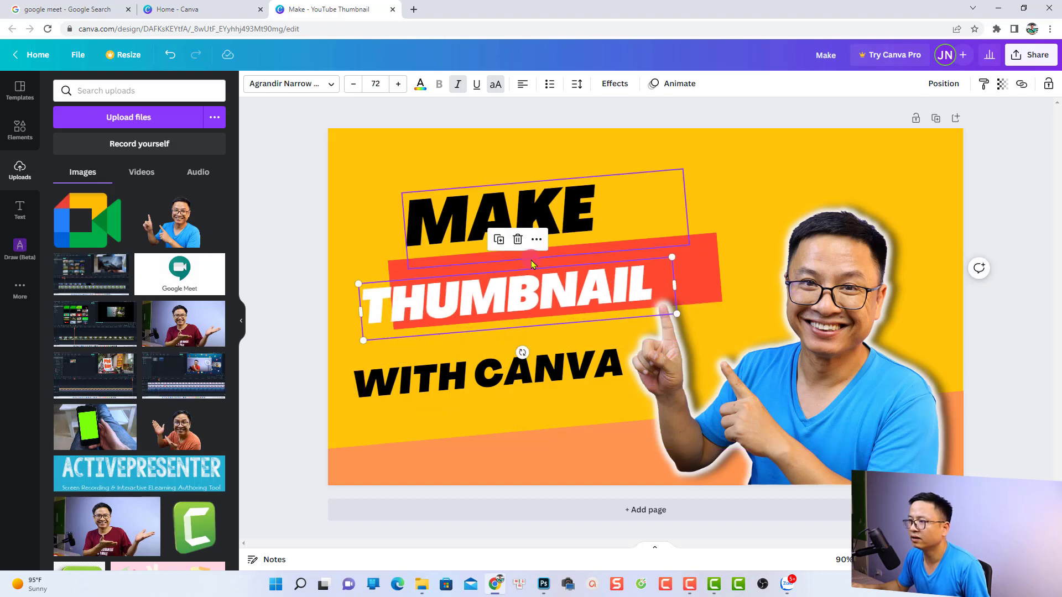
pyautogui.click(712, 267)
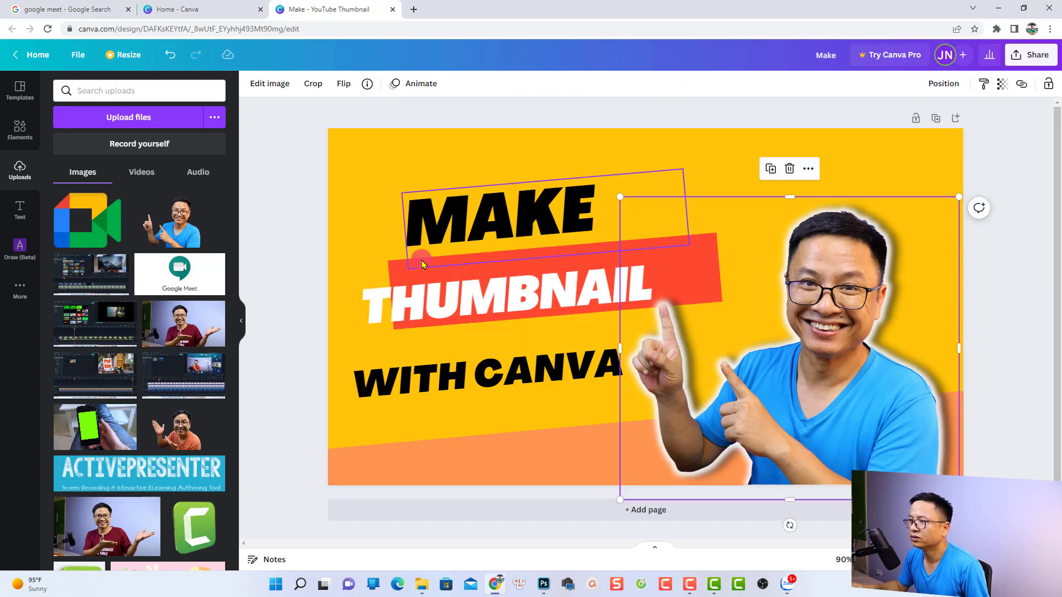
pyautogui.click(392, 270)
pyautogui.moveTo(396, 275); pyautogui.dragTo(350, 286)
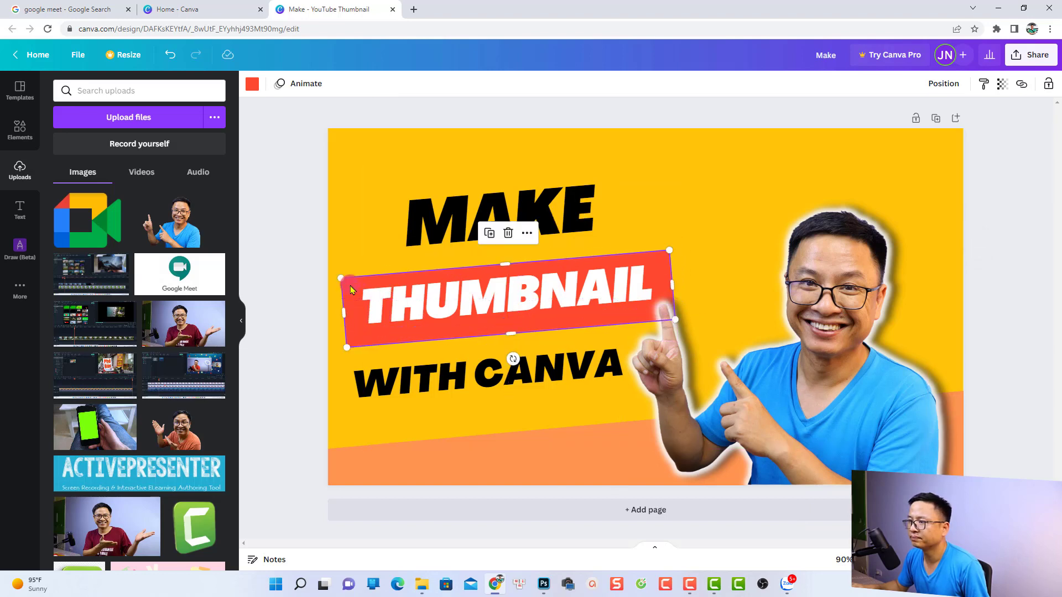
pyautogui.moveTo(422, 220); pyautogui.dragTo(401, 238)
pyautogui.click(713, 186)
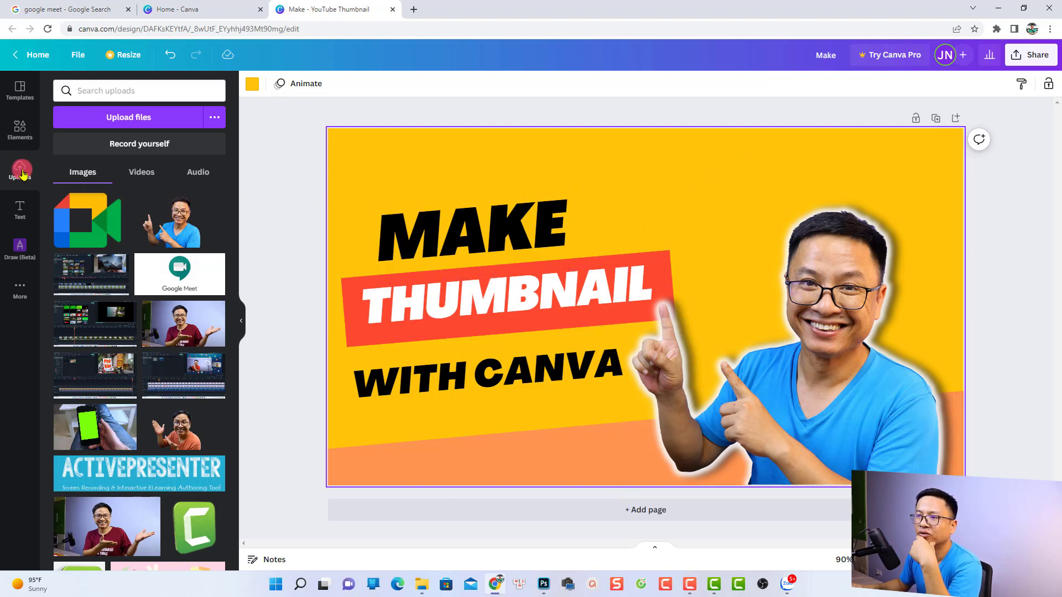
# Add the round Canva logo from the uploaded images, sized to fit above the end of the red band beside the head.
pyautogui.scroll(-3, 128, 296)
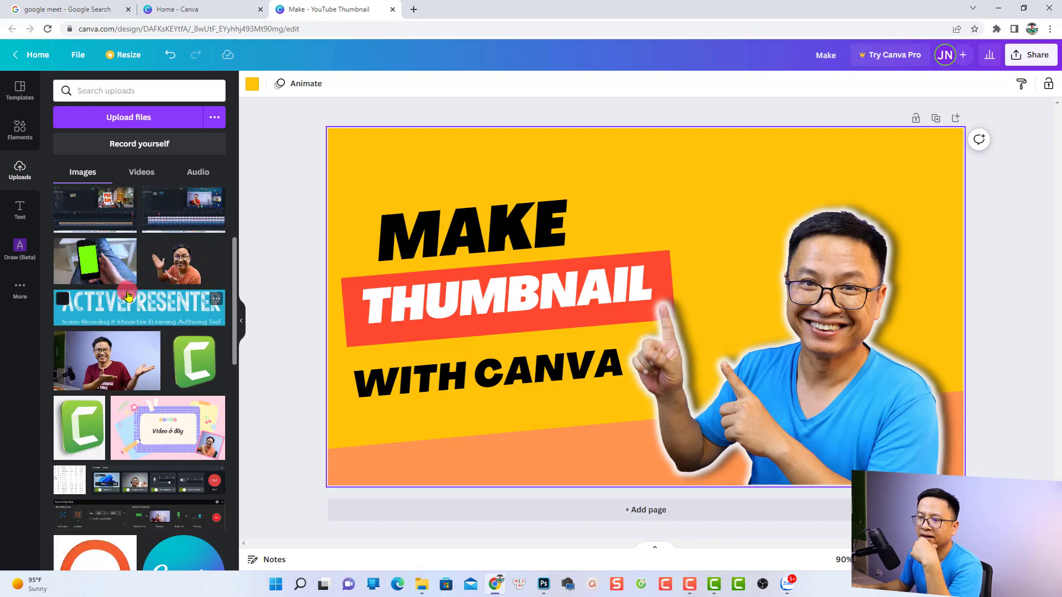
pyautogui.scroll(-1, 128, 296)
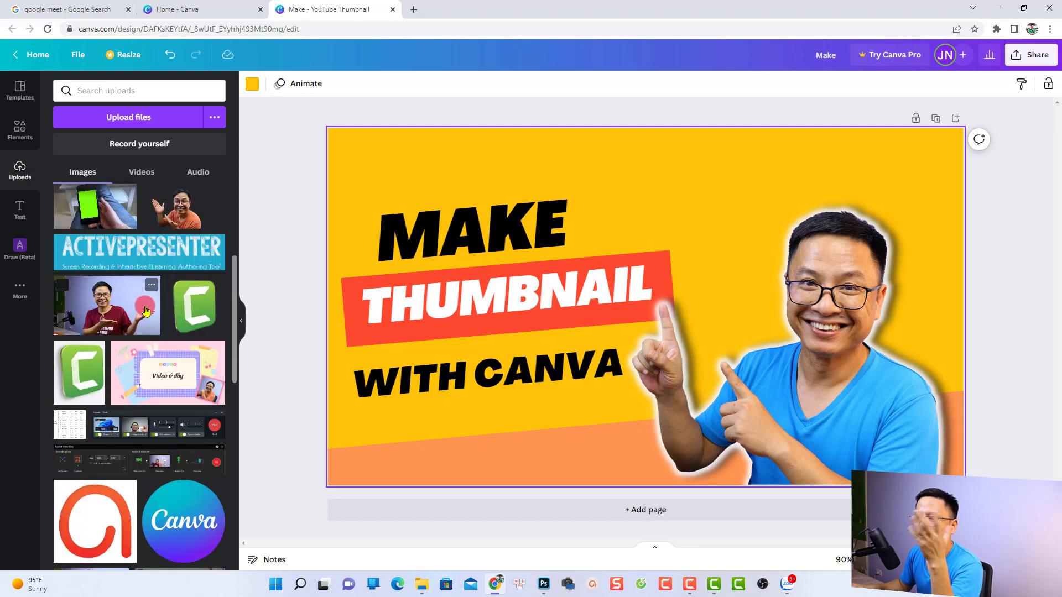
pyautogui.click(171, 530)
pyautogui.moveTo(766, 188); pyautogui.dragTo(751, 171)
pyautogui.moveTo(707, 228); pyautogui.dragTo(725, 193)
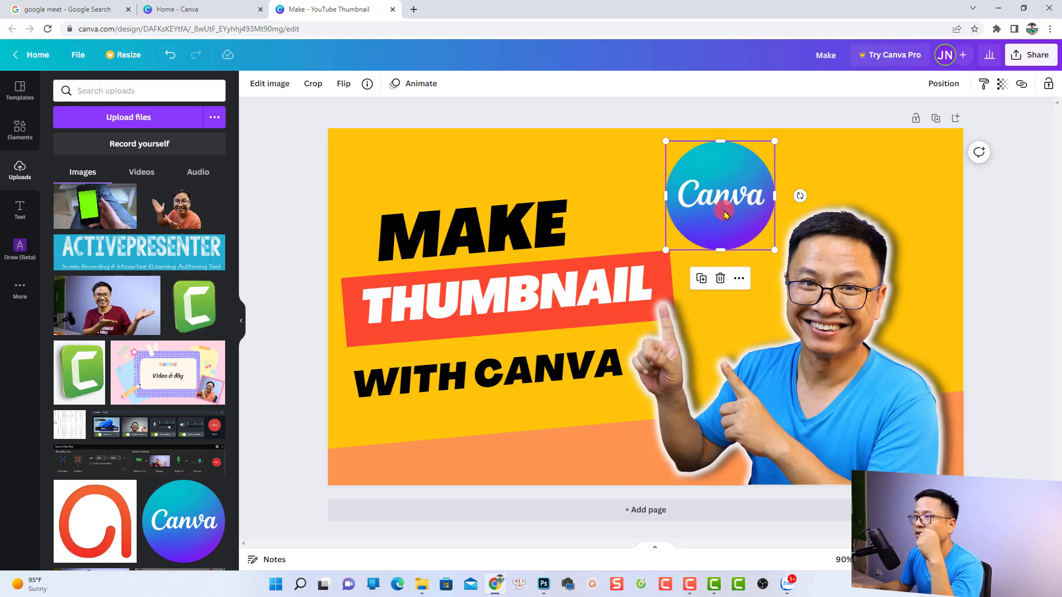
# Apply a white Glow shadow to the Canva logo with transparency 82.
pyautogui.click(270, 85)
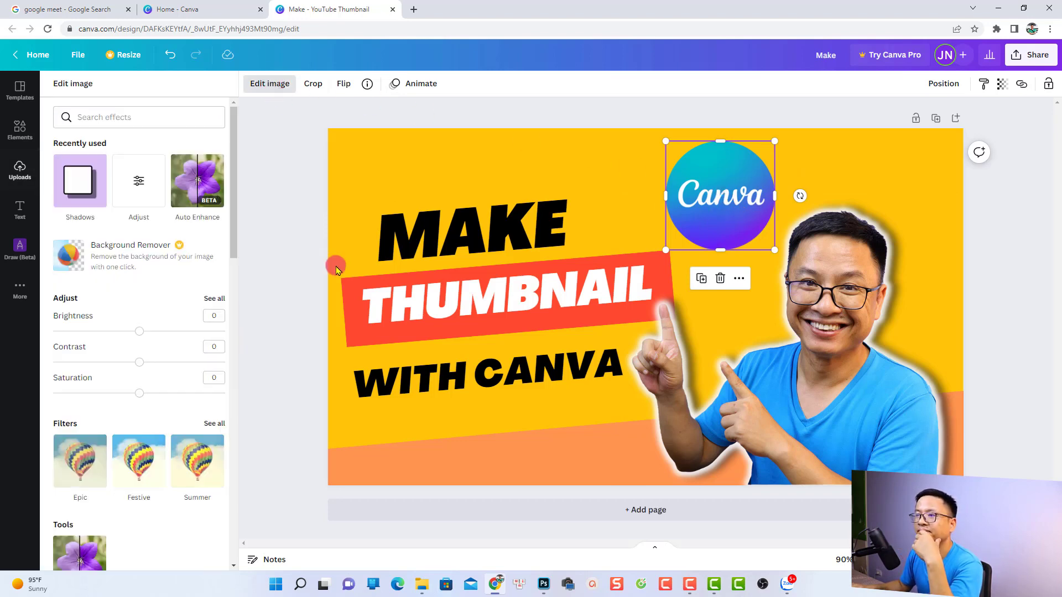
pyautogui.click(71, 183)
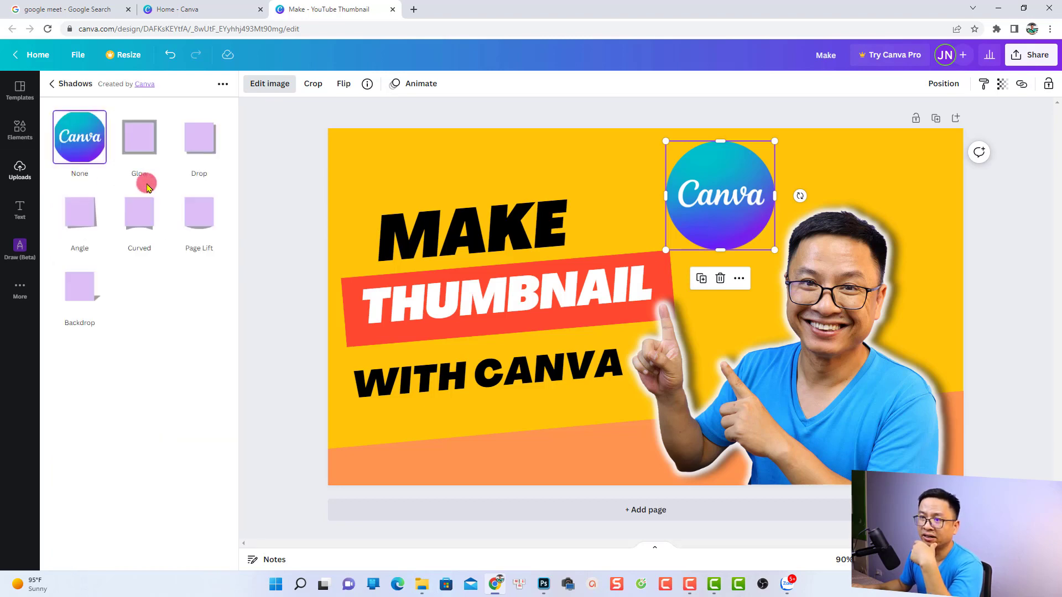
pyautogui.click(131, 143)
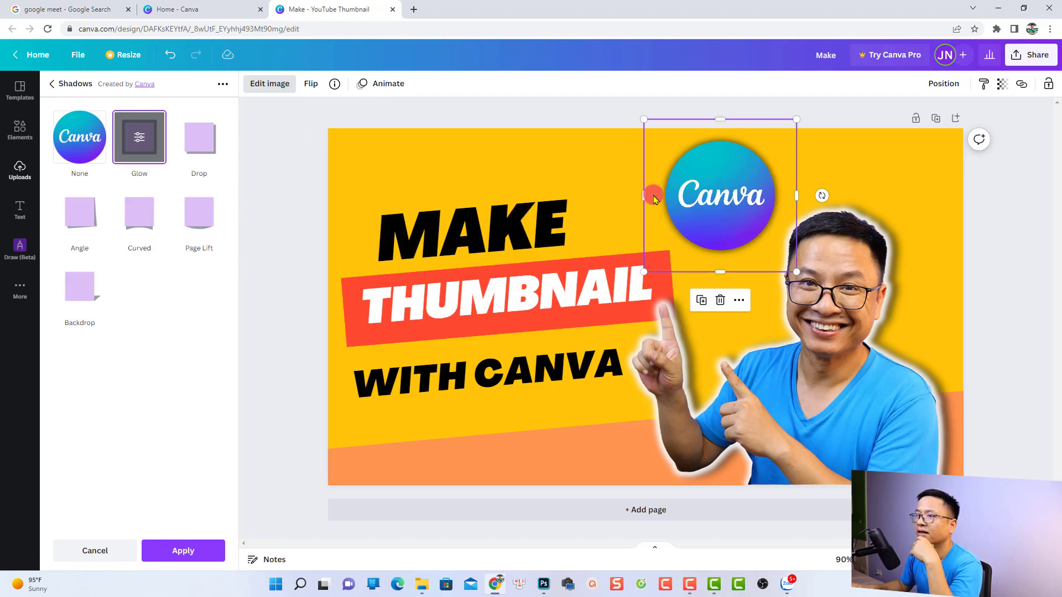
pyautogui.click(146, 144)
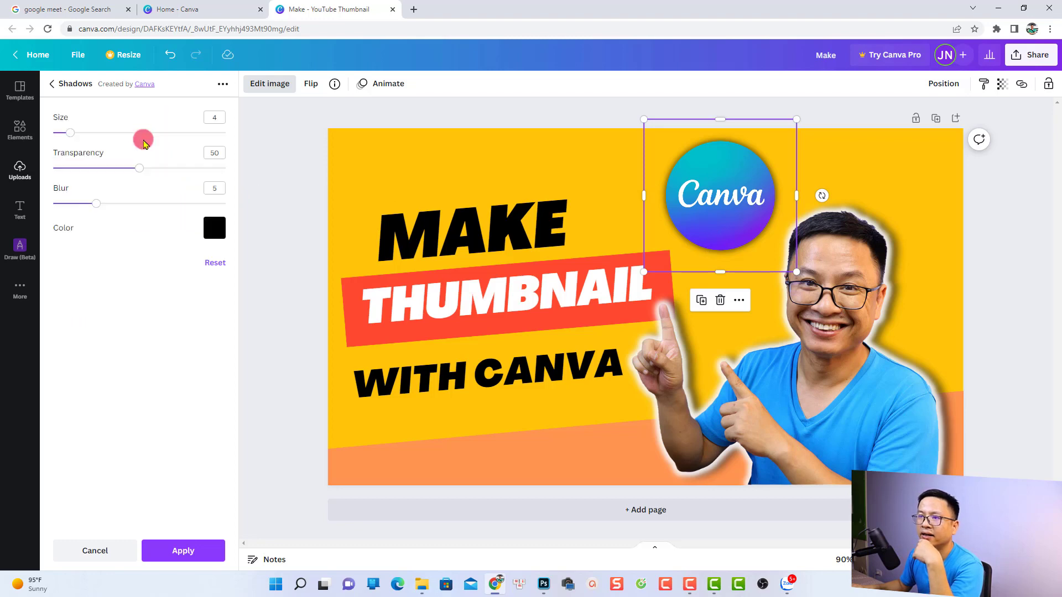
pyautogui.click(214, 229)
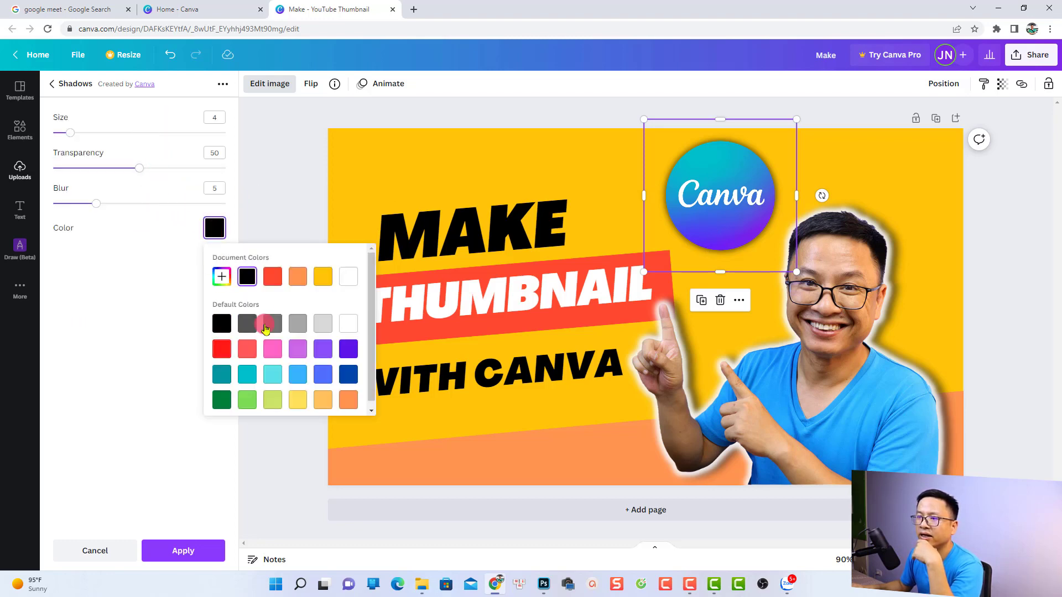
pyautogui.click(348, 323)
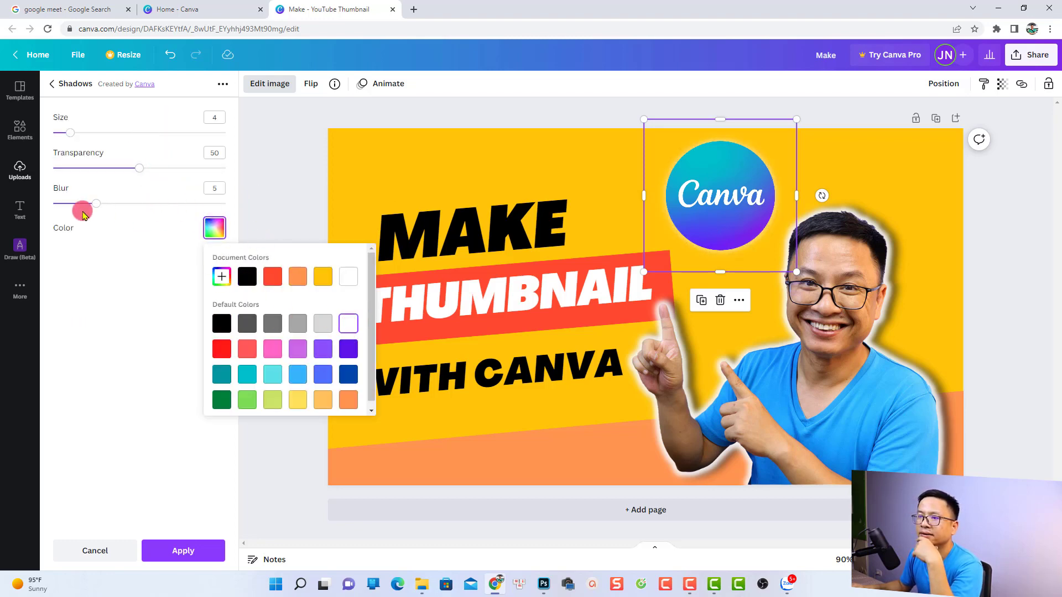
pyautogui.click(354, 325)
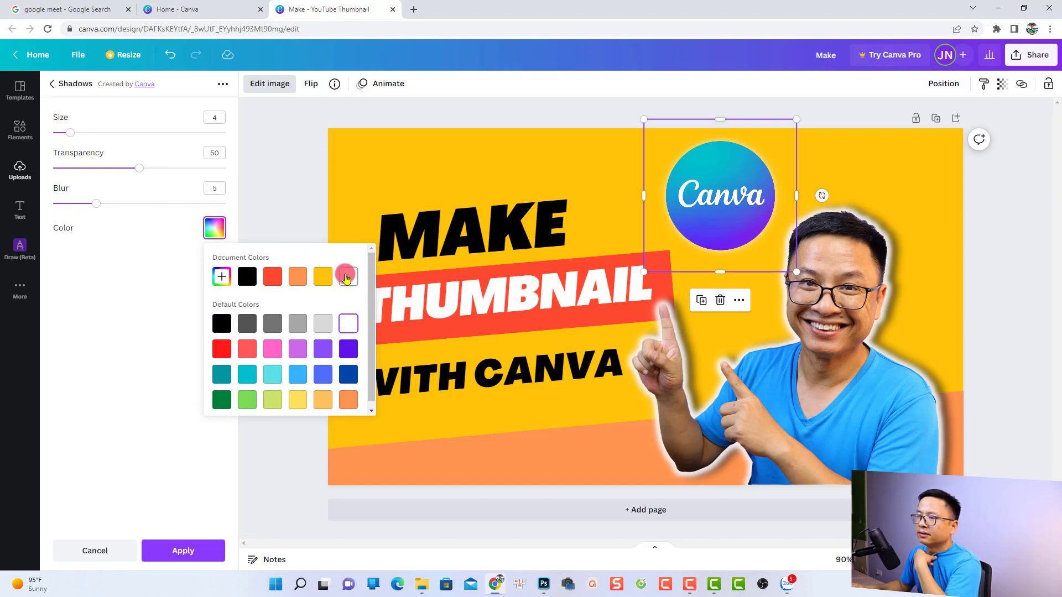
pyautogui.click(128, 262)
pyautogui.moveTo(139, 167); pyautogui.dragTo(195, 174)
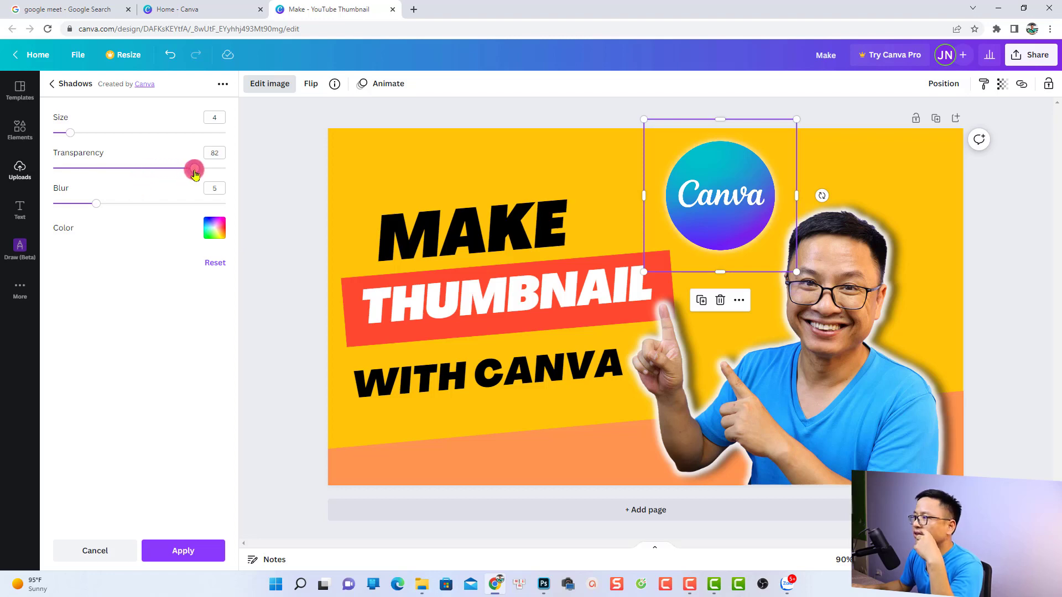
pyautogui.click(181, 551)
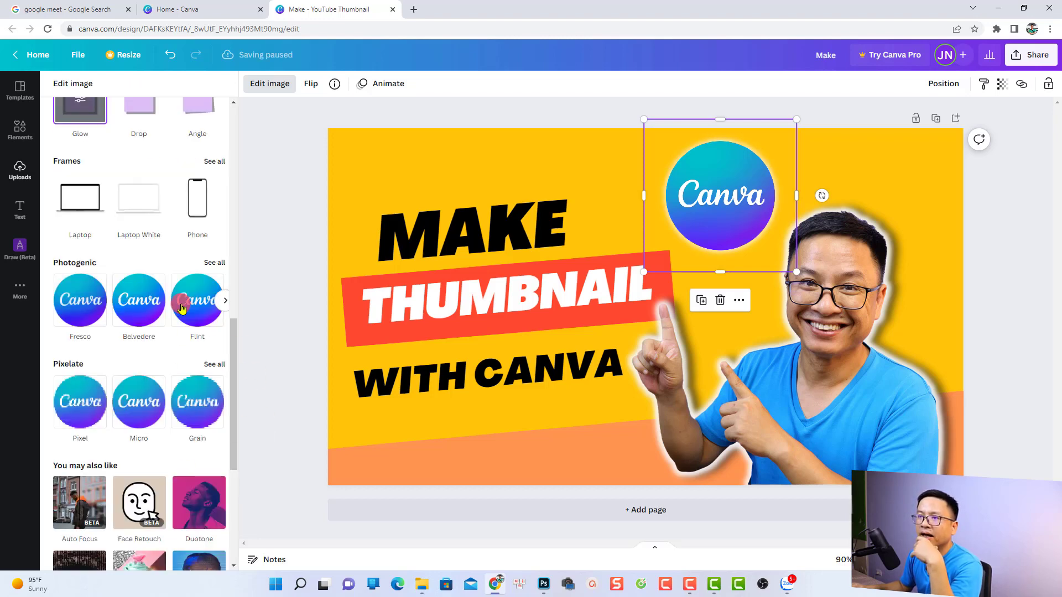
# Add a Drop shadow to the Canva logo.
pyautogui.scroll(2, 127, 238)
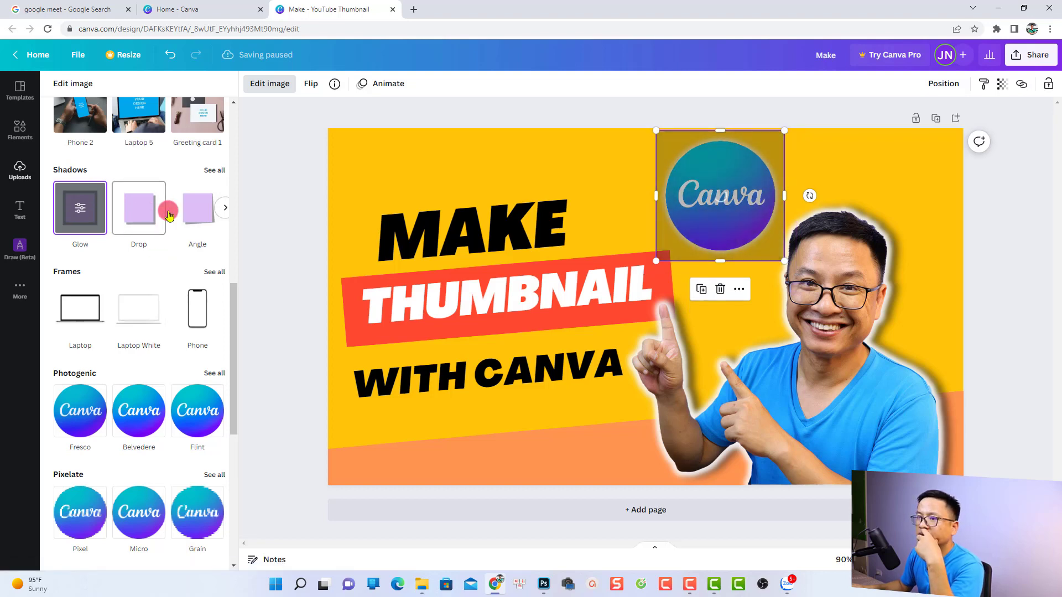
pyautogui.click(147, 235)
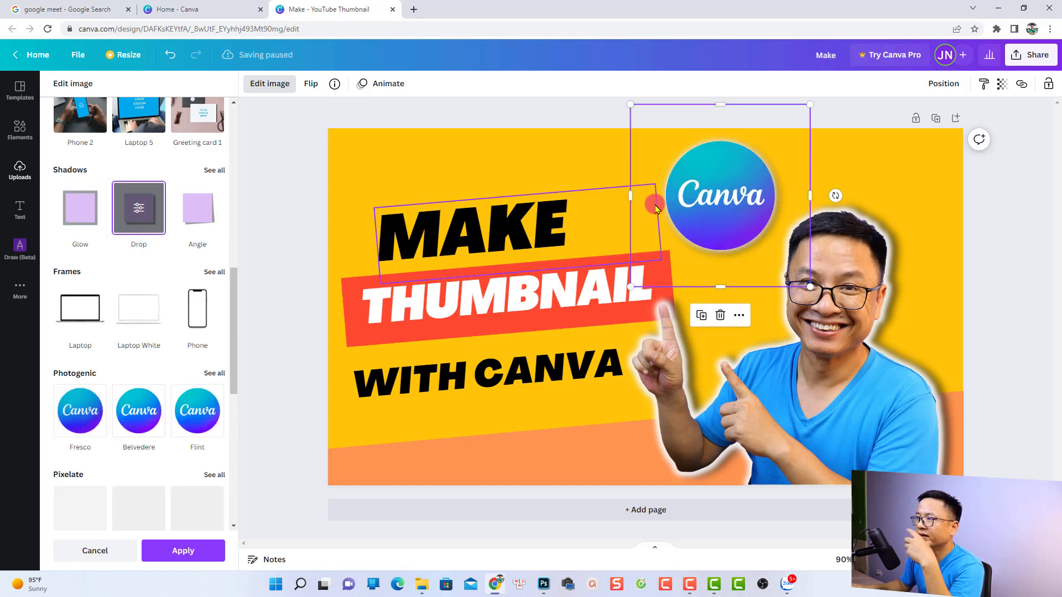
pyautogui.click(886, 170)
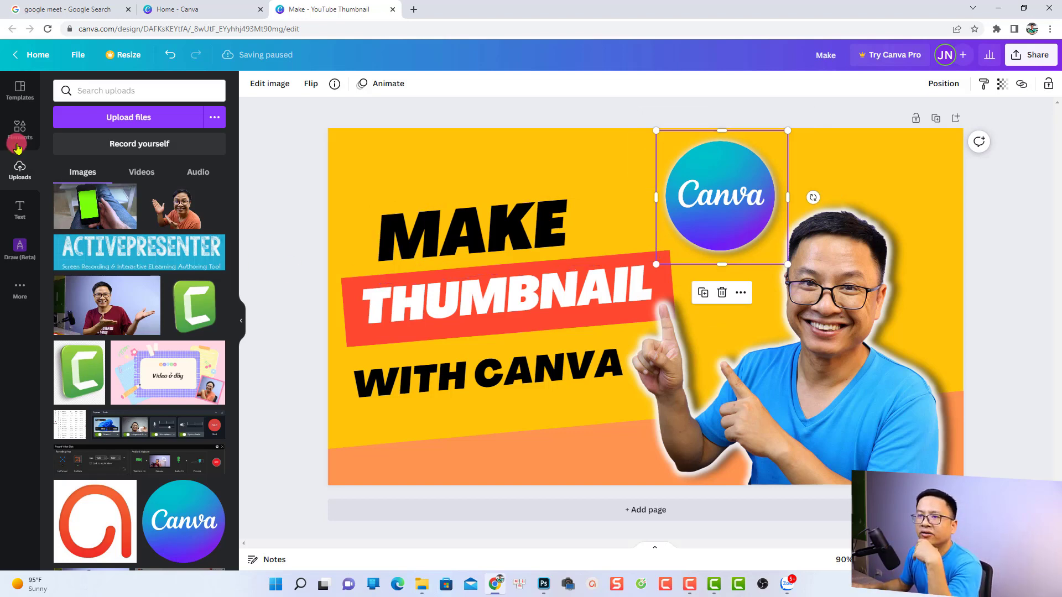
# Browse the available design elements and the text styles and font combinations.
pyautogui.click(19, 126)
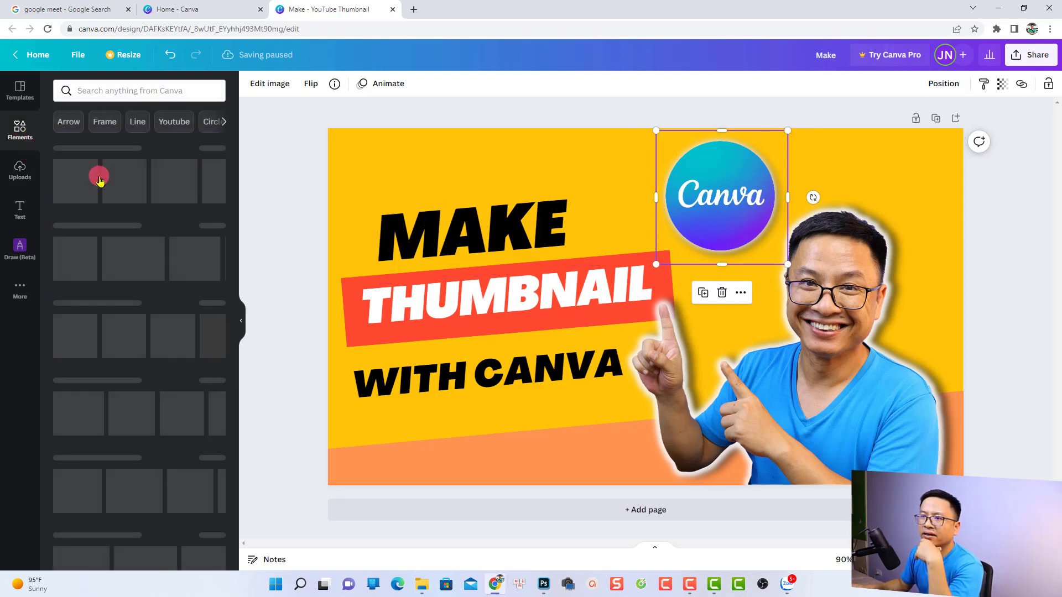
pyautogui.click(97, 91)
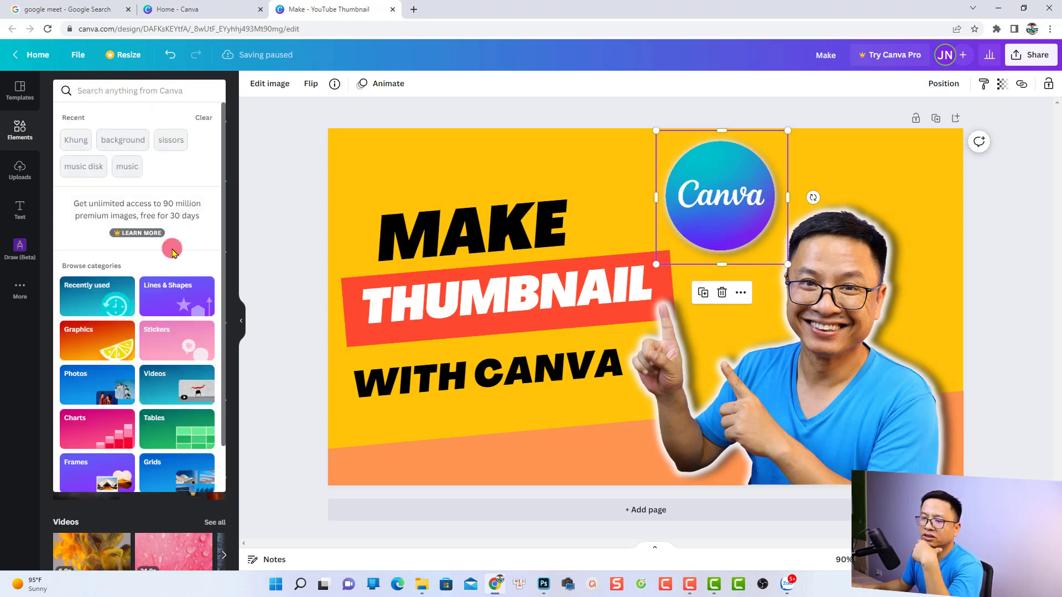
pyautogui.click(30, 142)
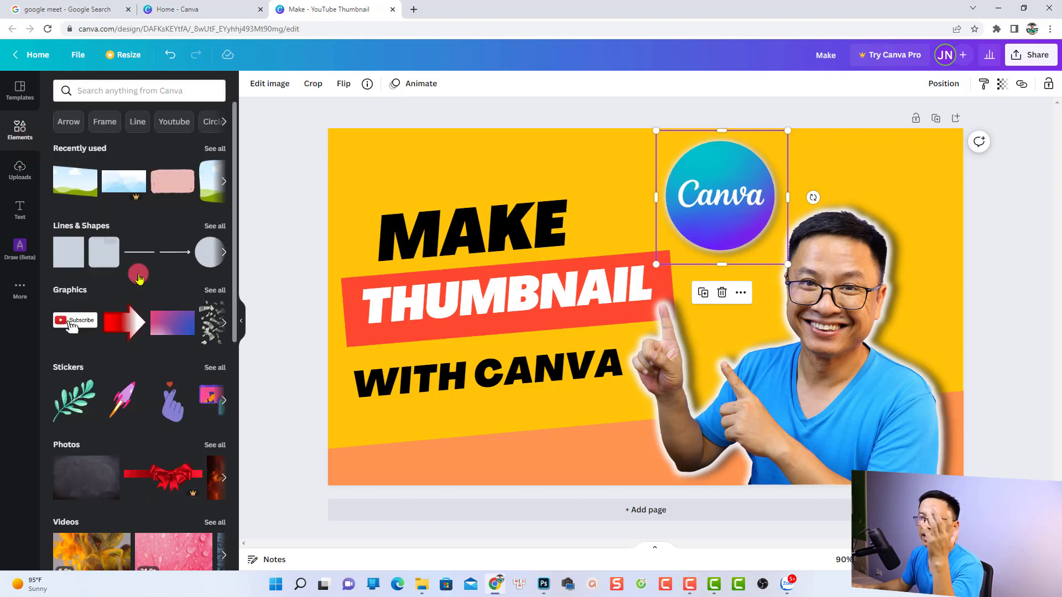
pyautogui.scroll(-6, 144, 310)
pyautogui.scroll(-5, 146, 320)
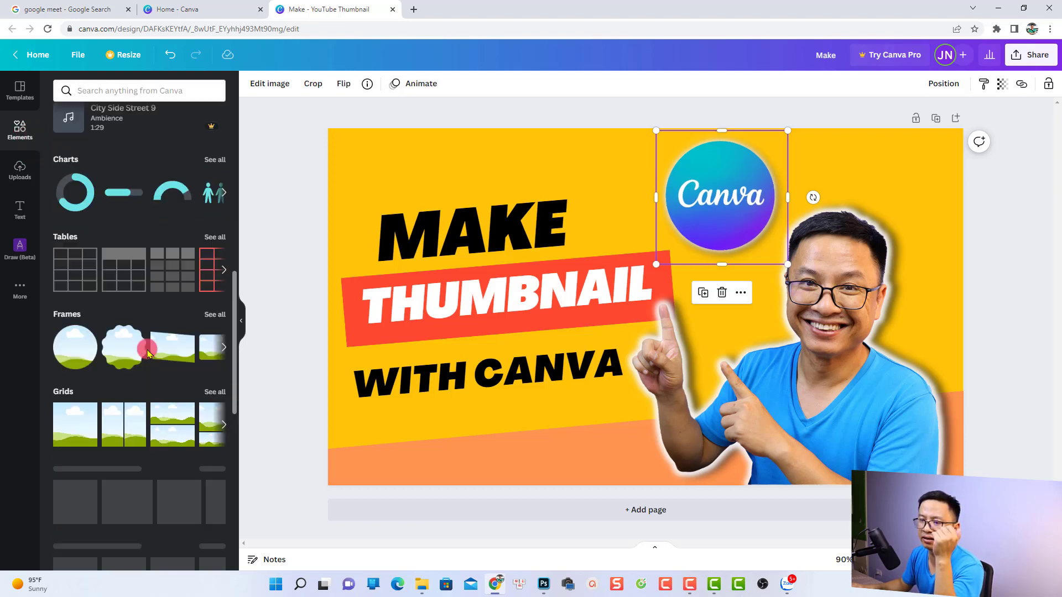
pyautogui.click(296, 324)
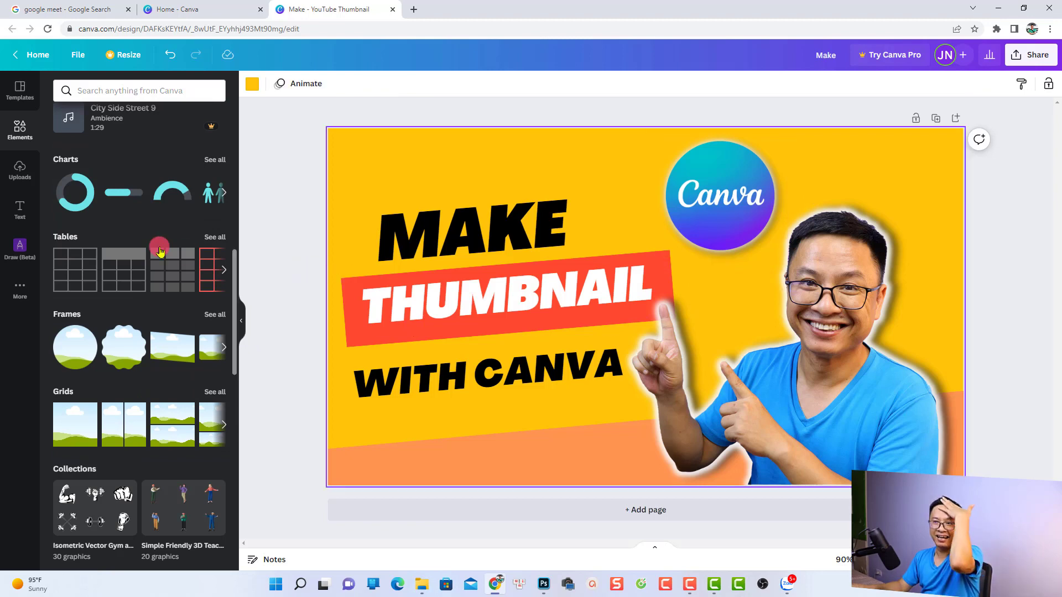
pyautogui.click(21, 207)
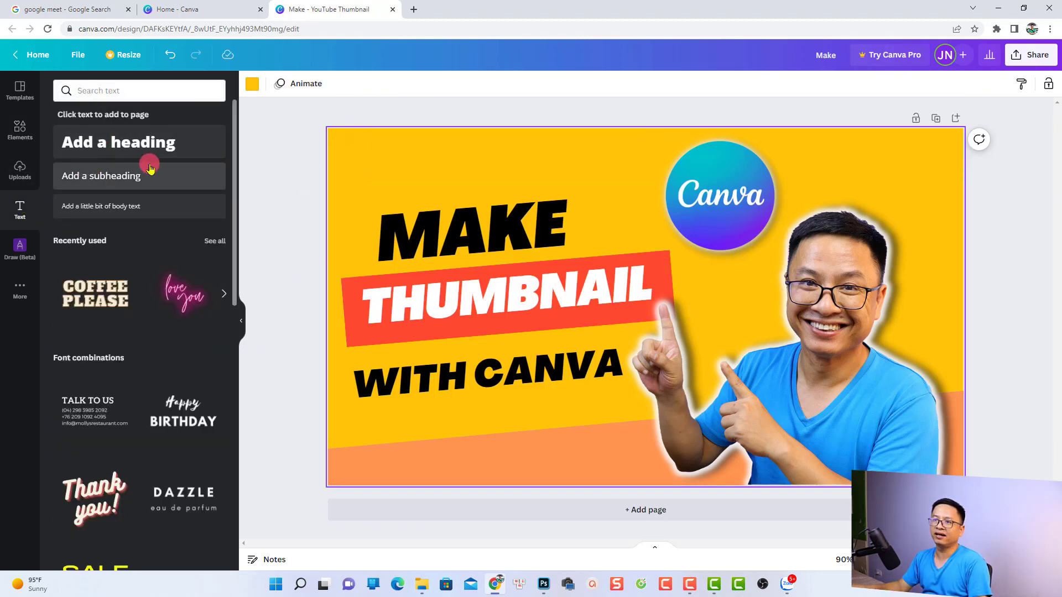
pyautogui.scroll(-2, 120, 369)
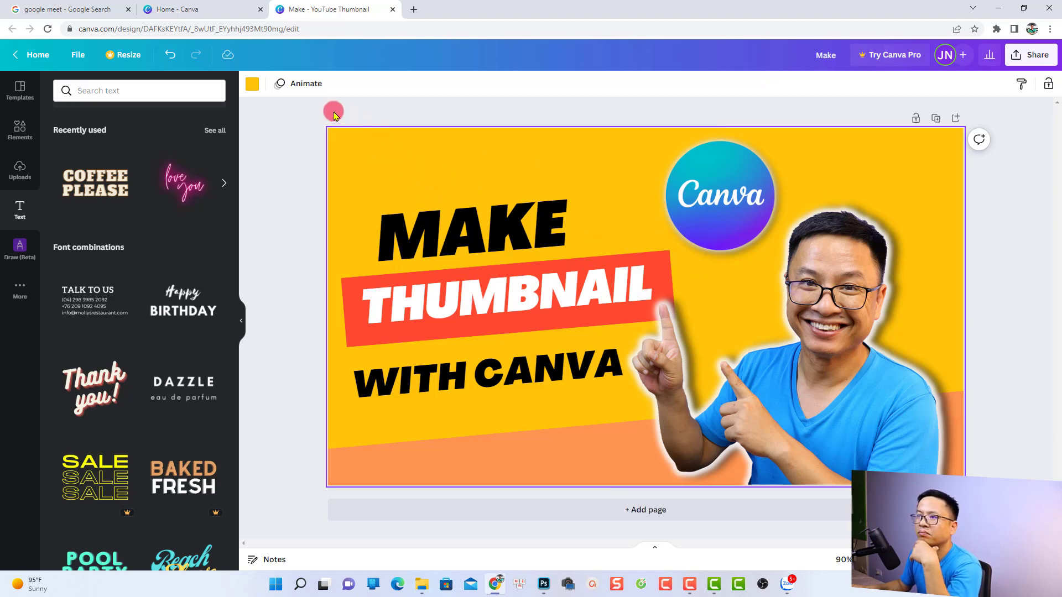
# Change the page background from yellow to blue, trying the shirt's light blue before choosing the violet-tinted blue from the default colors.
pyautogui.click(252, 84)
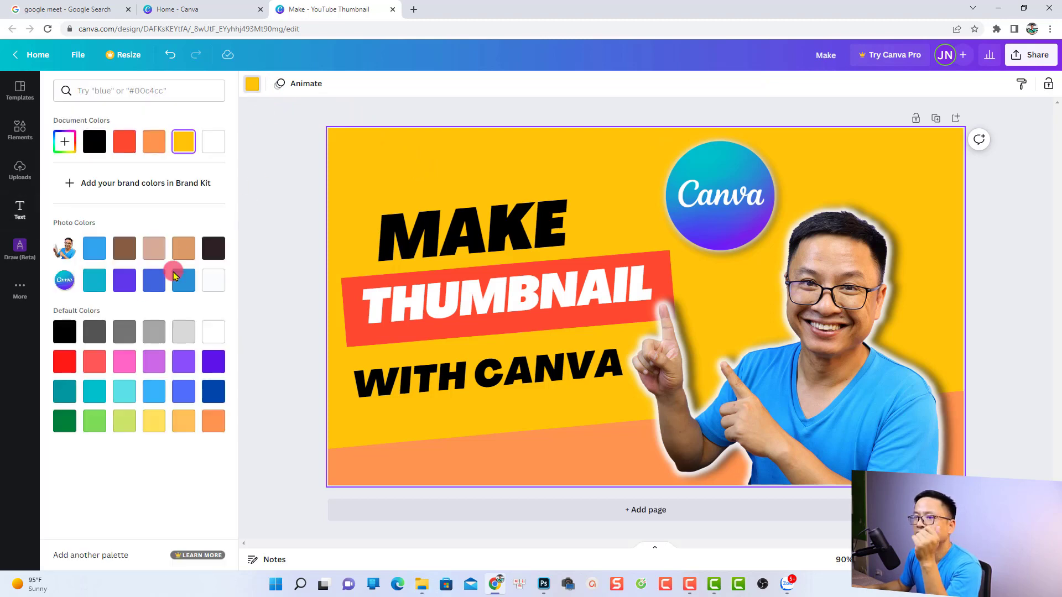
pyautogui.click(97, 256)
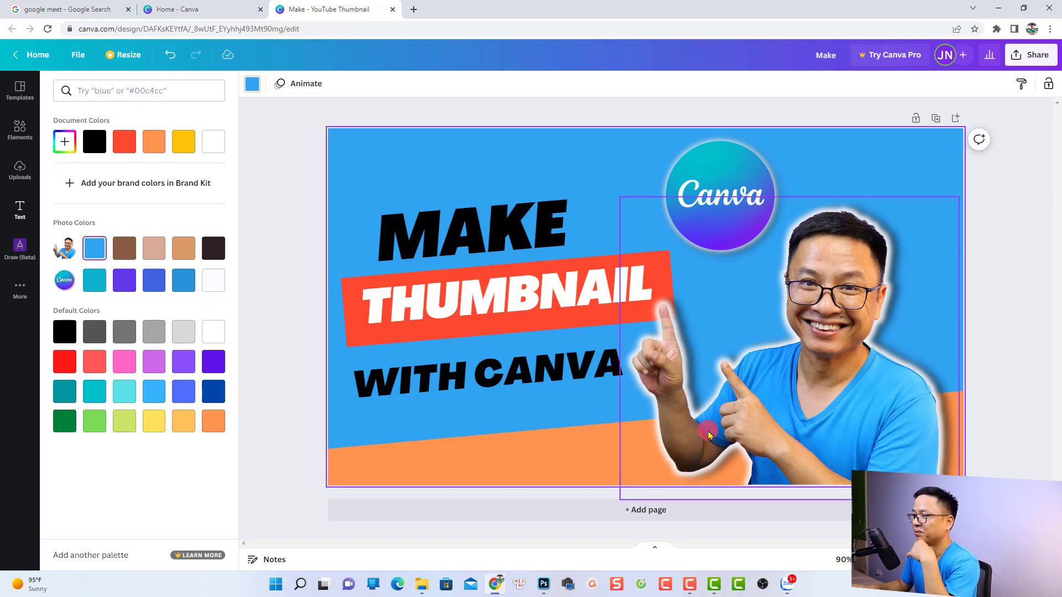
pyautogui.click(177, 400)
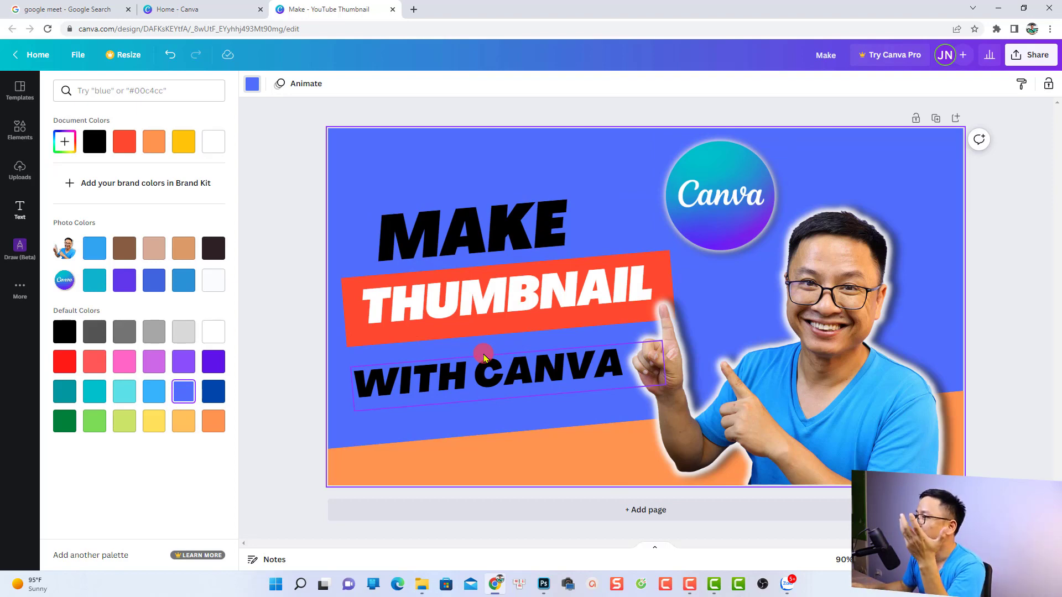
# Download the finished thumbnail design as a PNG file at 1280 × 720 px.
pyautogui.click(1032, 57)
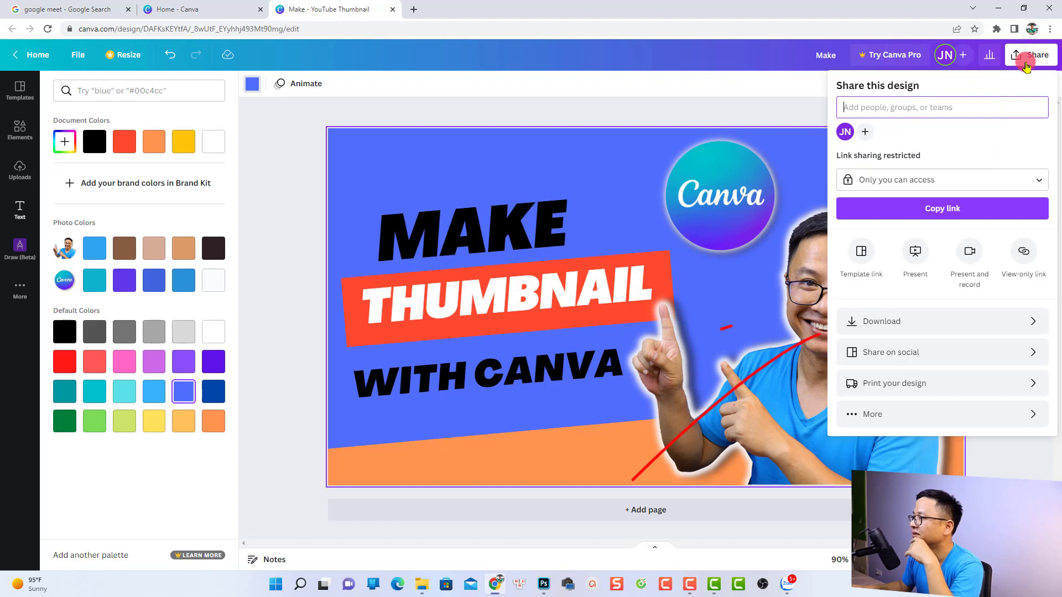
pyautogui.click(900, 322)
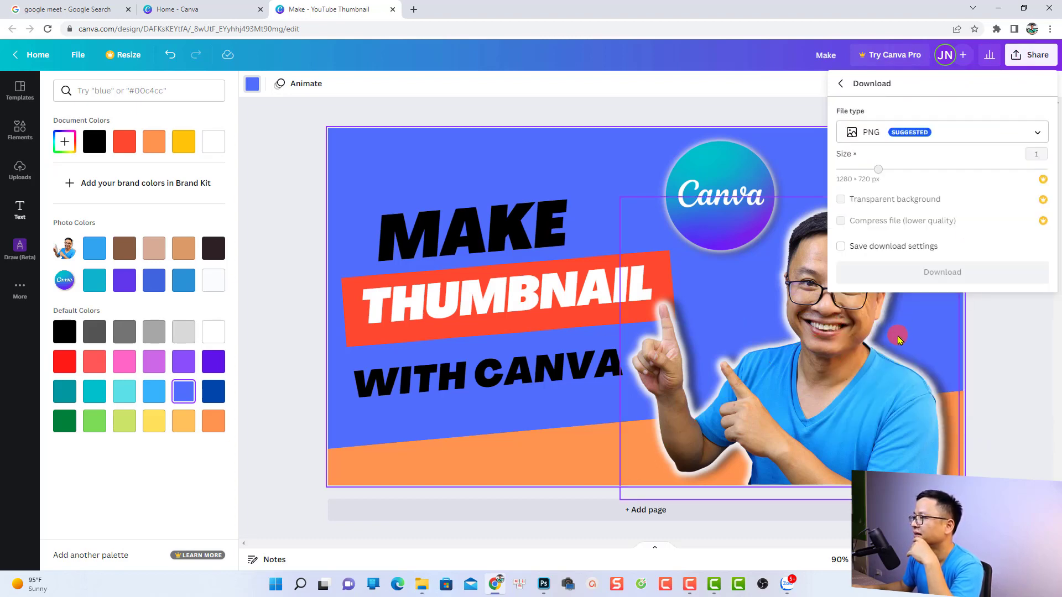
pyautogui.click(933, 279)
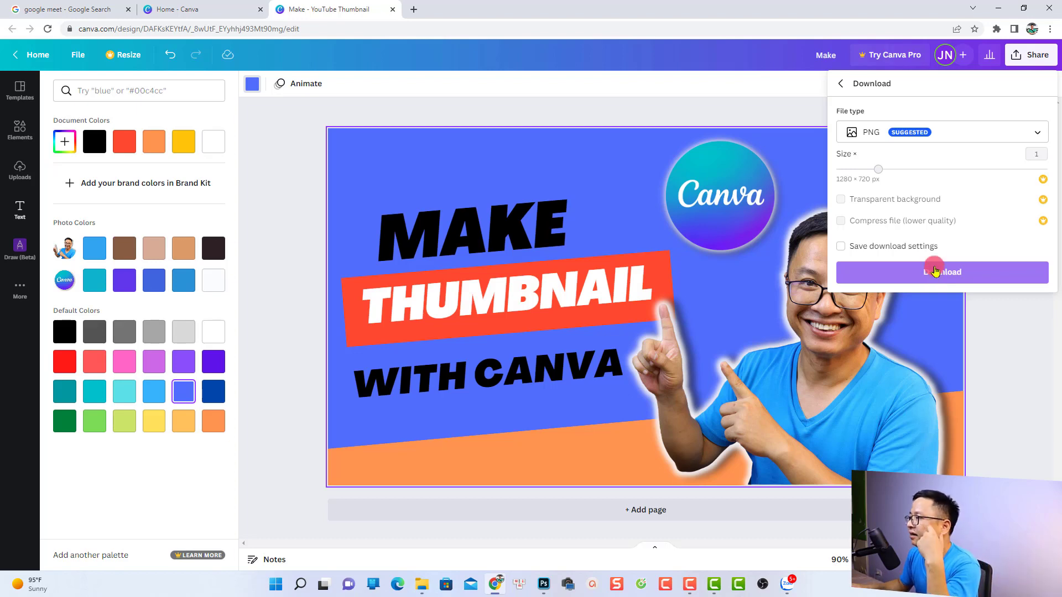
pyautogui.click(878, 139)
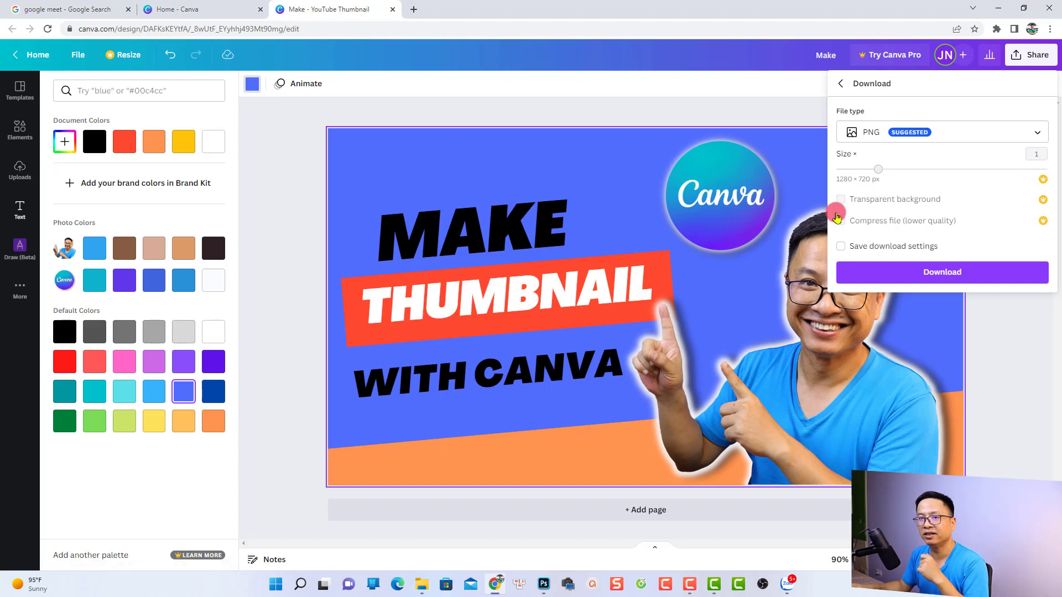
pyautogui.click(947, 274)
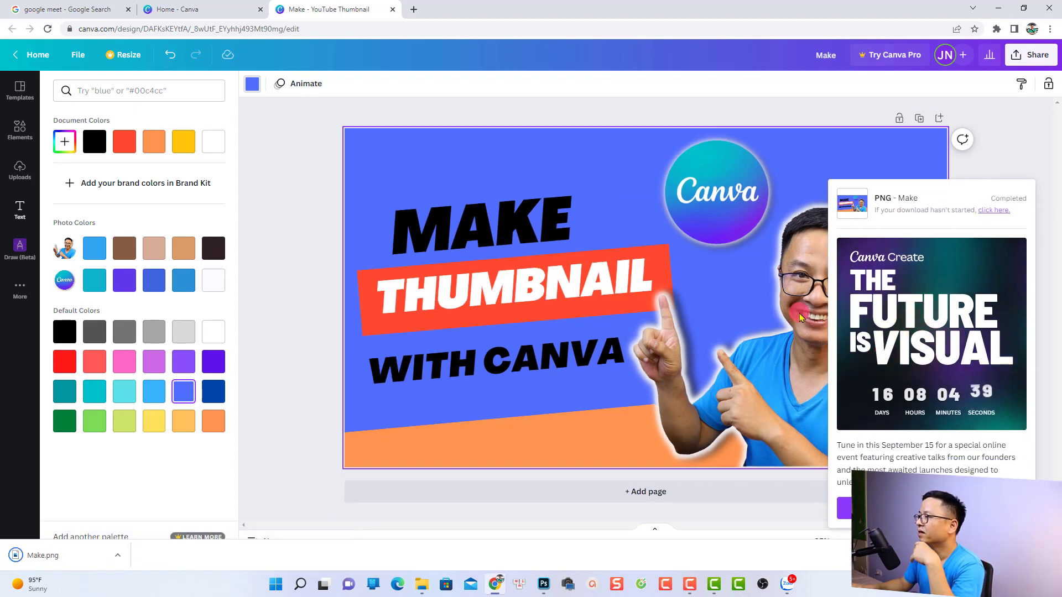
# Show the downloaded Make.png in its folder and open it in the image viewer.
pyautogui.rightClick(58, 553)
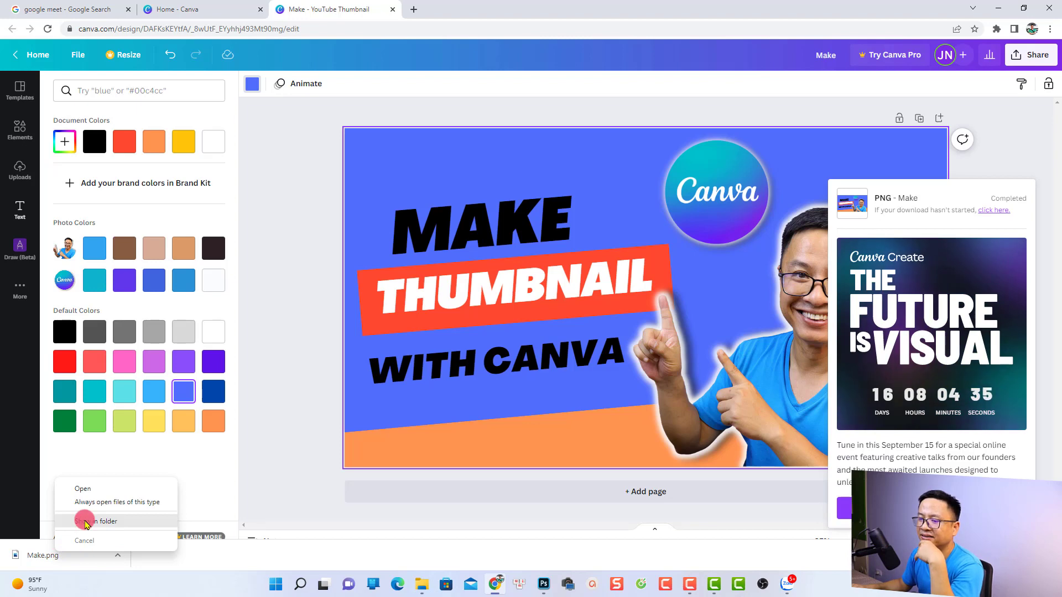
pyautogui.click(103, 512)
pyautogui.doubleClick(133, 120)
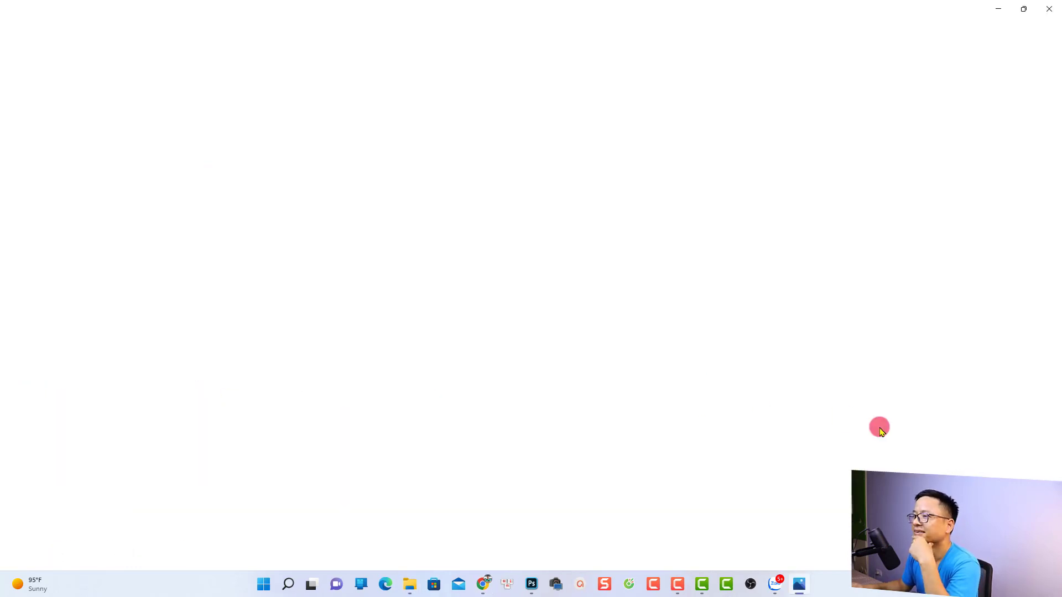